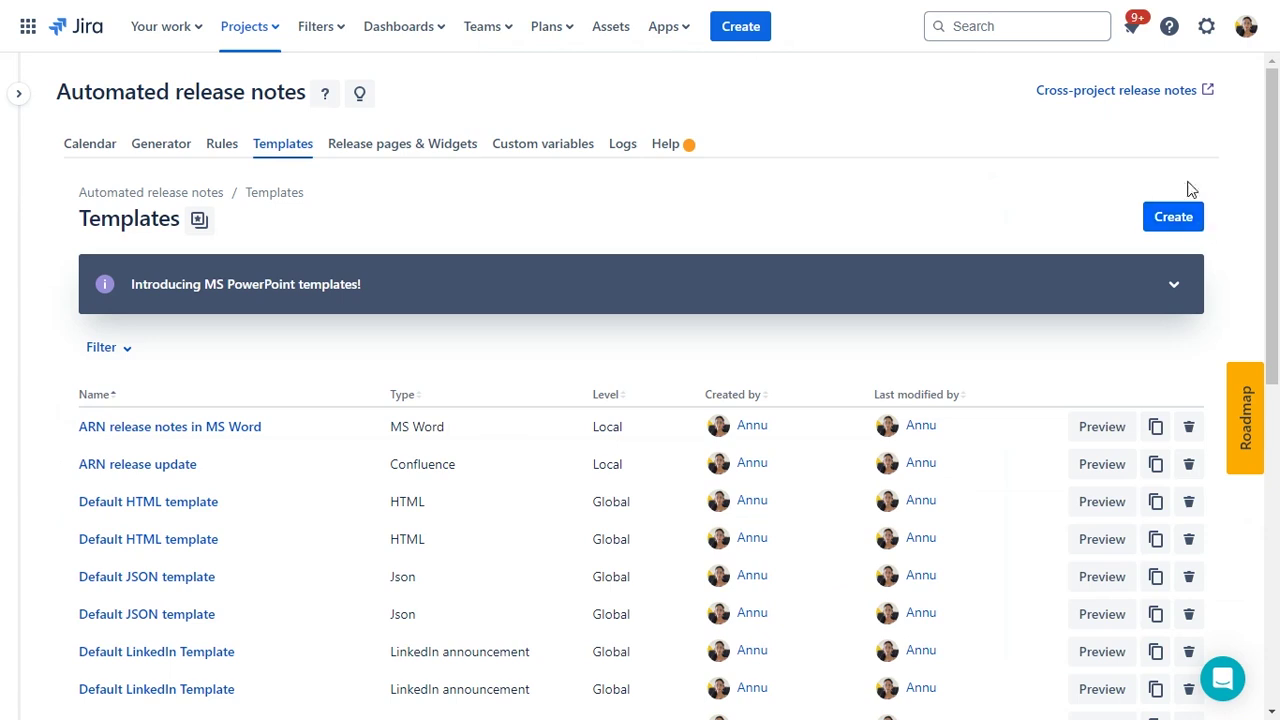
Open the SMTP settings in the Automated release notes app configuration of the Jira apps administration
click(1204, 30)
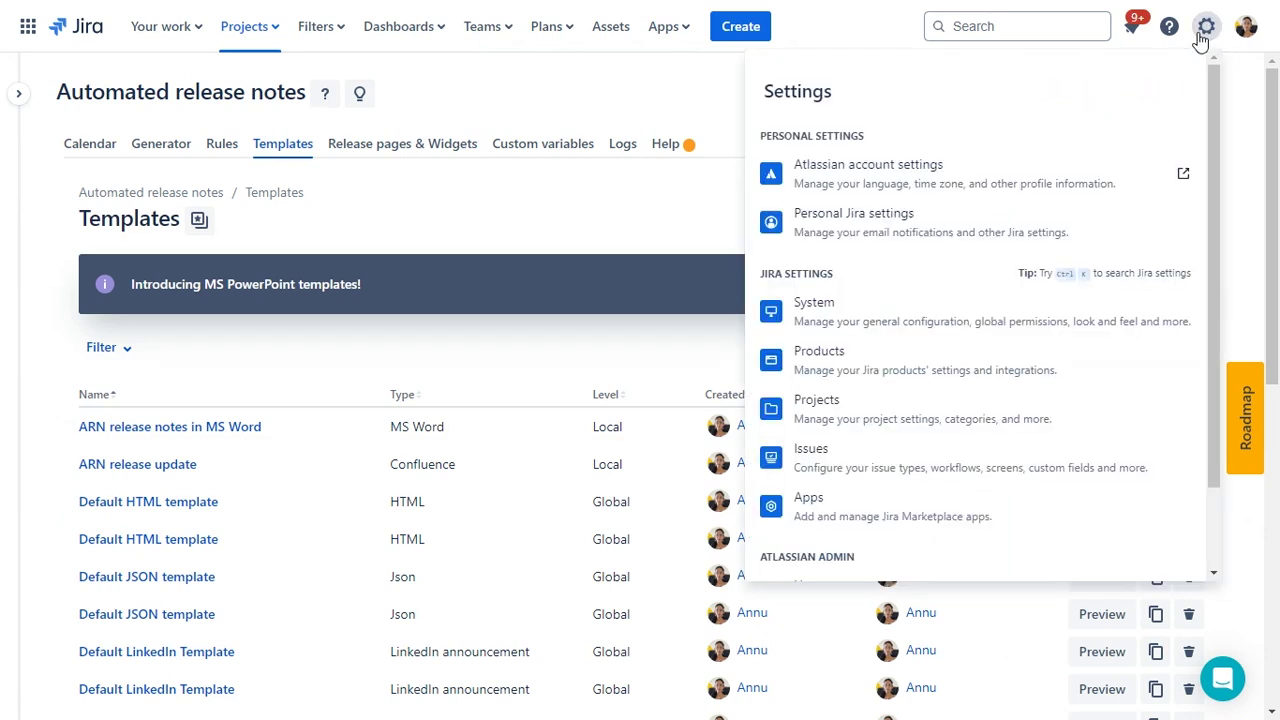
click(812, 512)
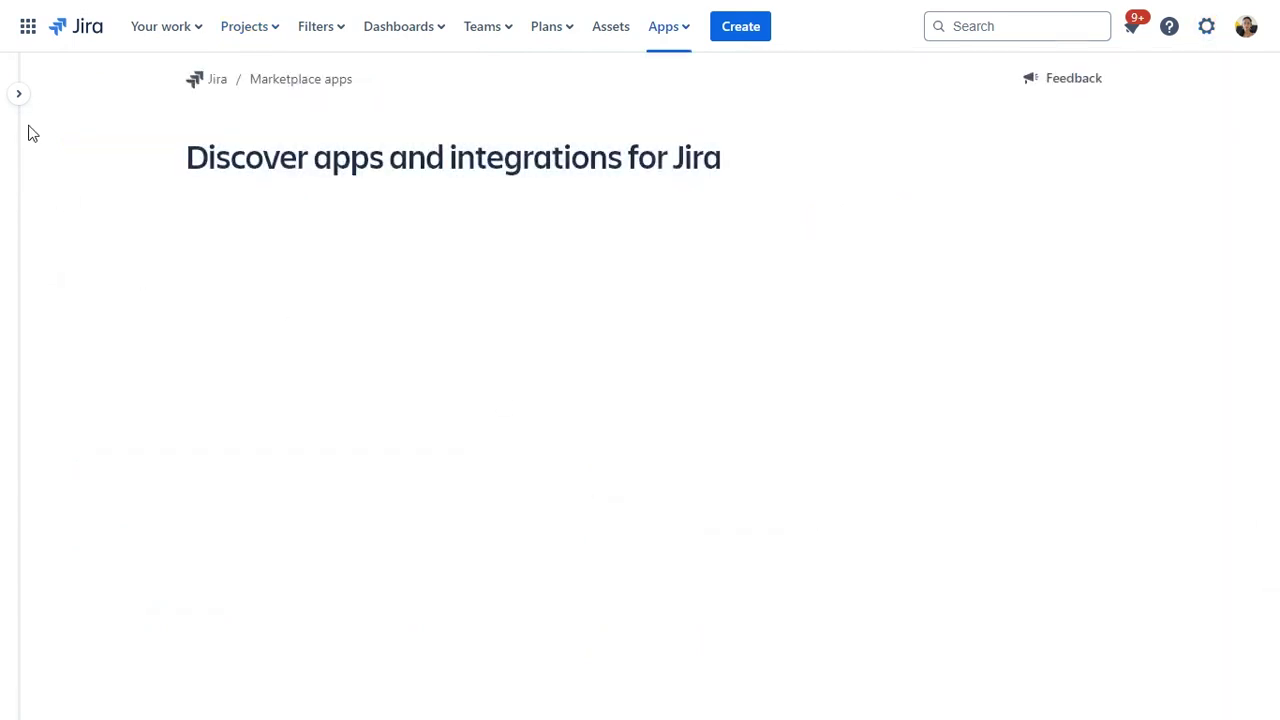
mouse_move(20, 109)
scroll(64, 325, down, 2)
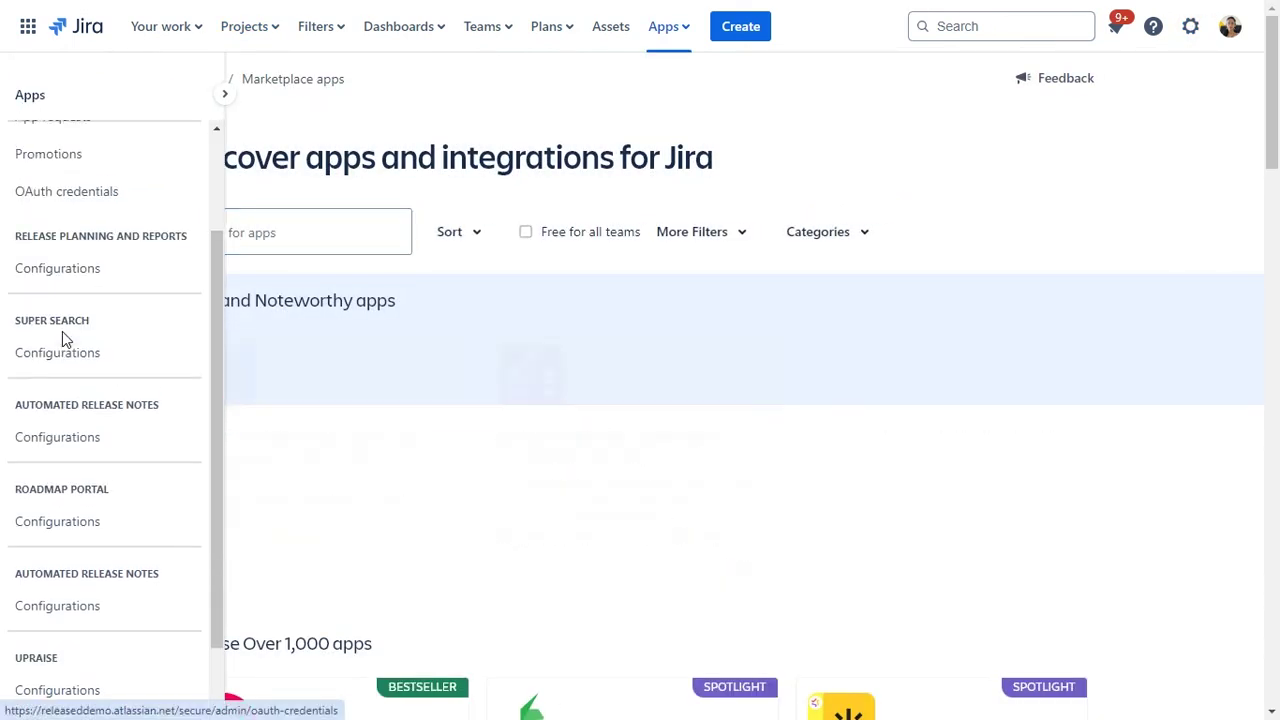
click(90, 597)
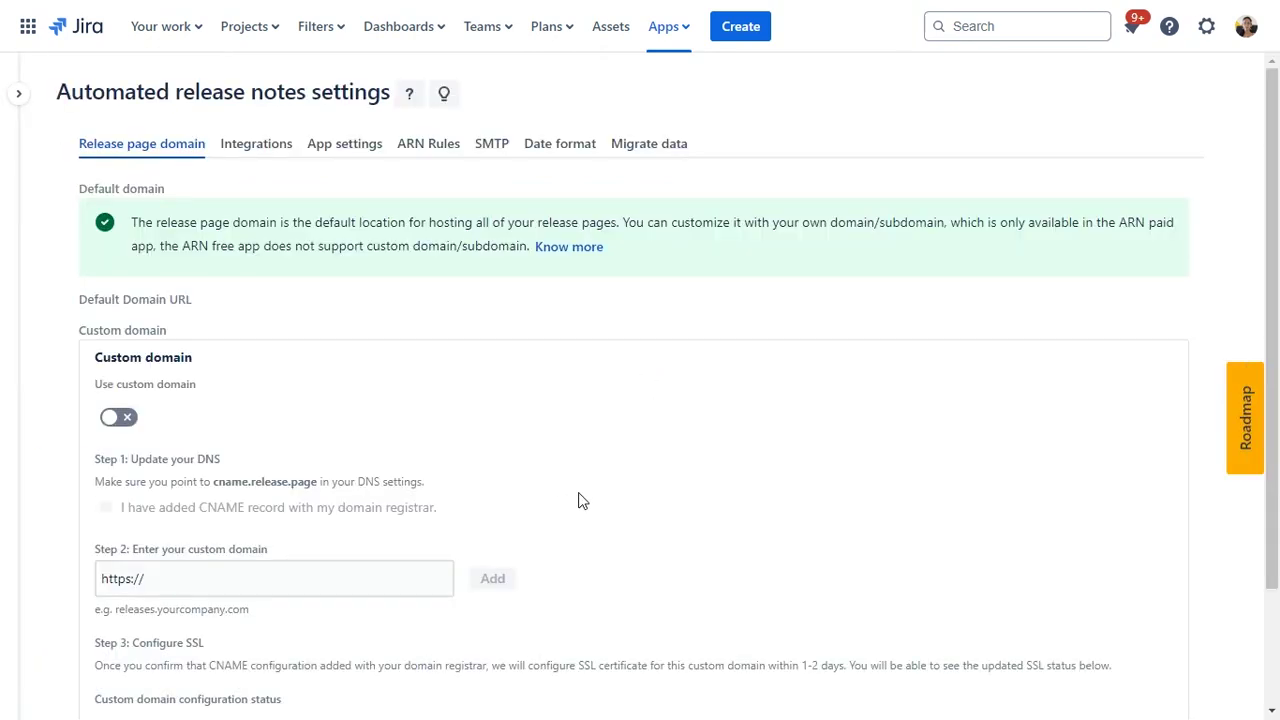
click(484, 152)
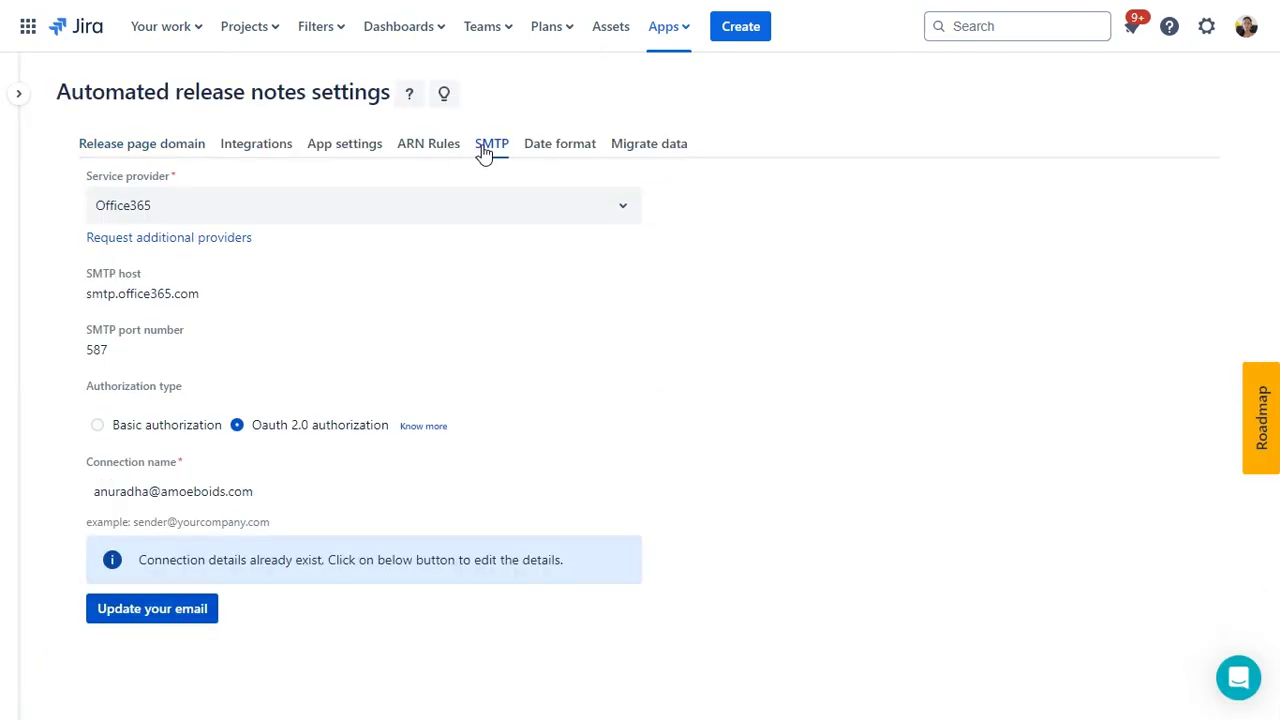
Examine the service providers available for the SMTP connection
click(365, 210)
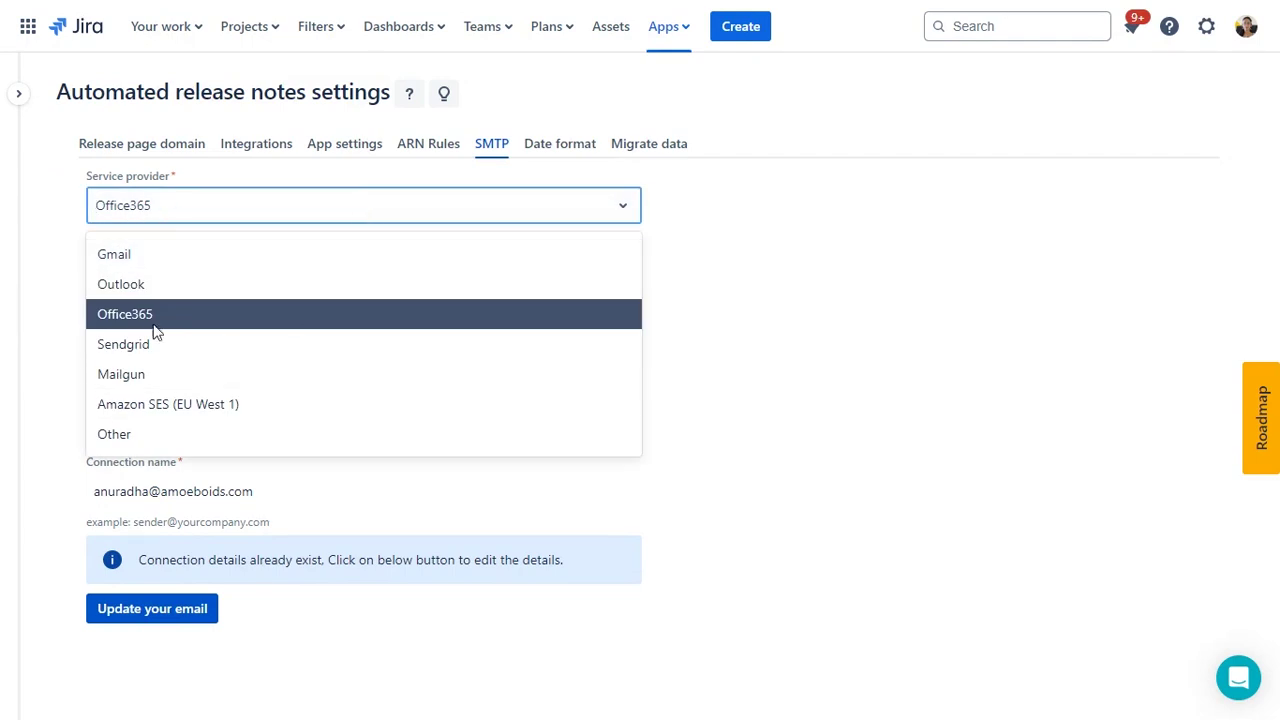
click(785, 518)
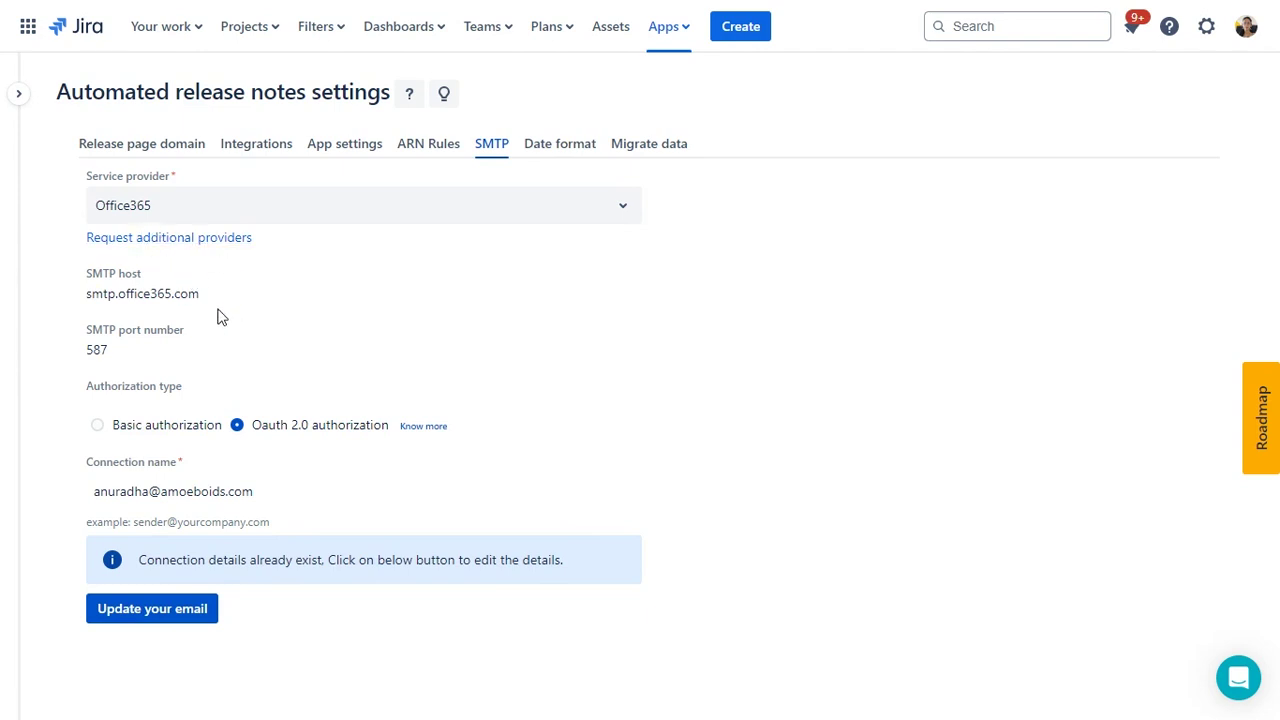
click(258, 212)
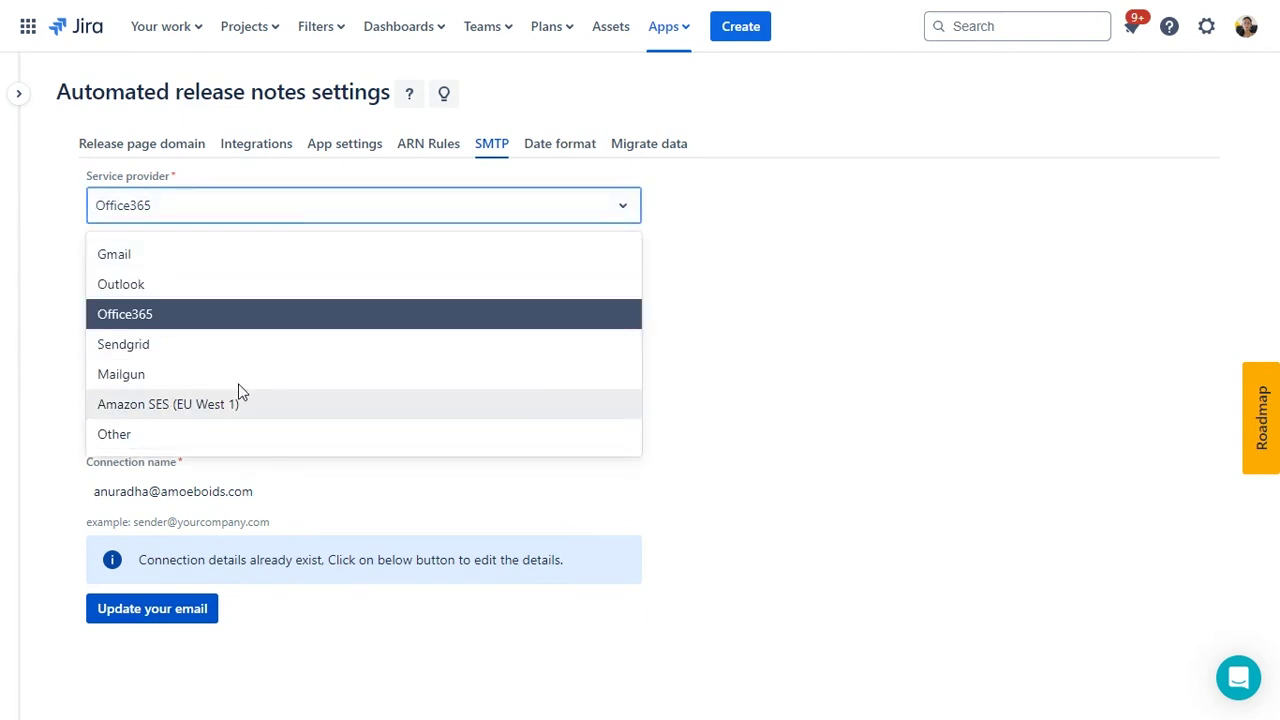
click(710, 501)
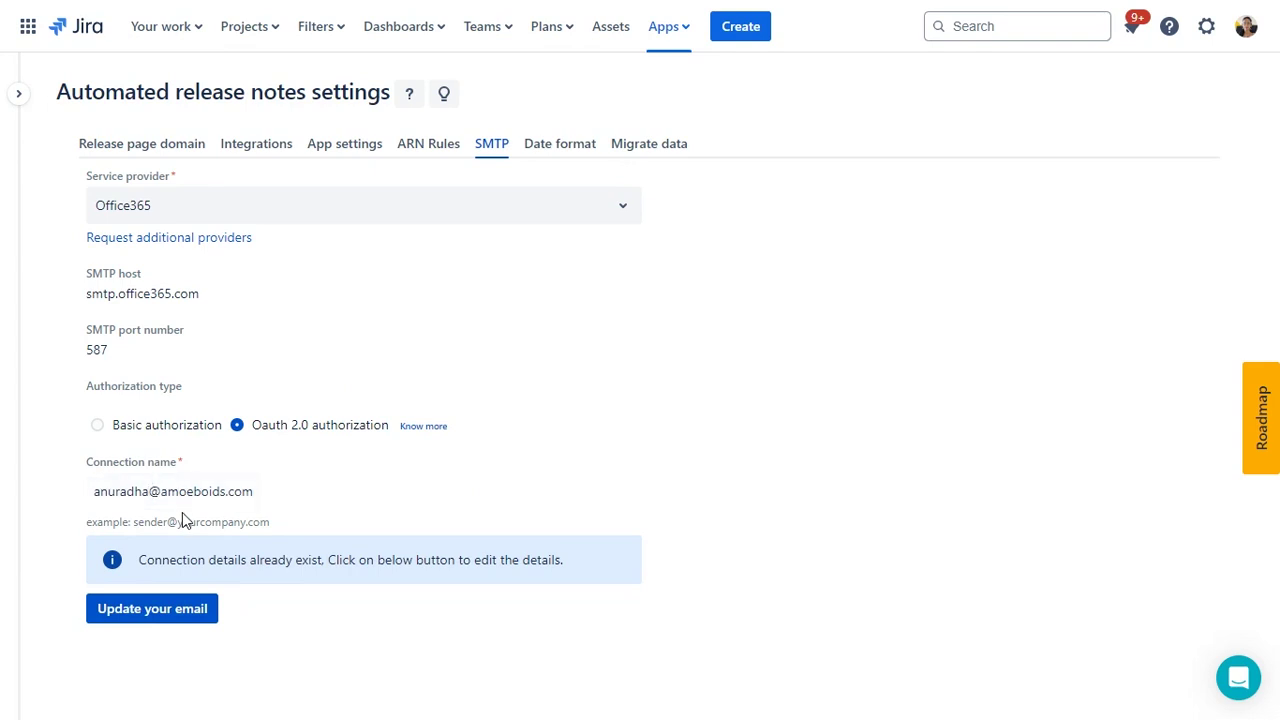
Update the Office365 SMTP email connection by signing in to the Microsoft work or school account with the account password and staying signed in
click(154, 618)
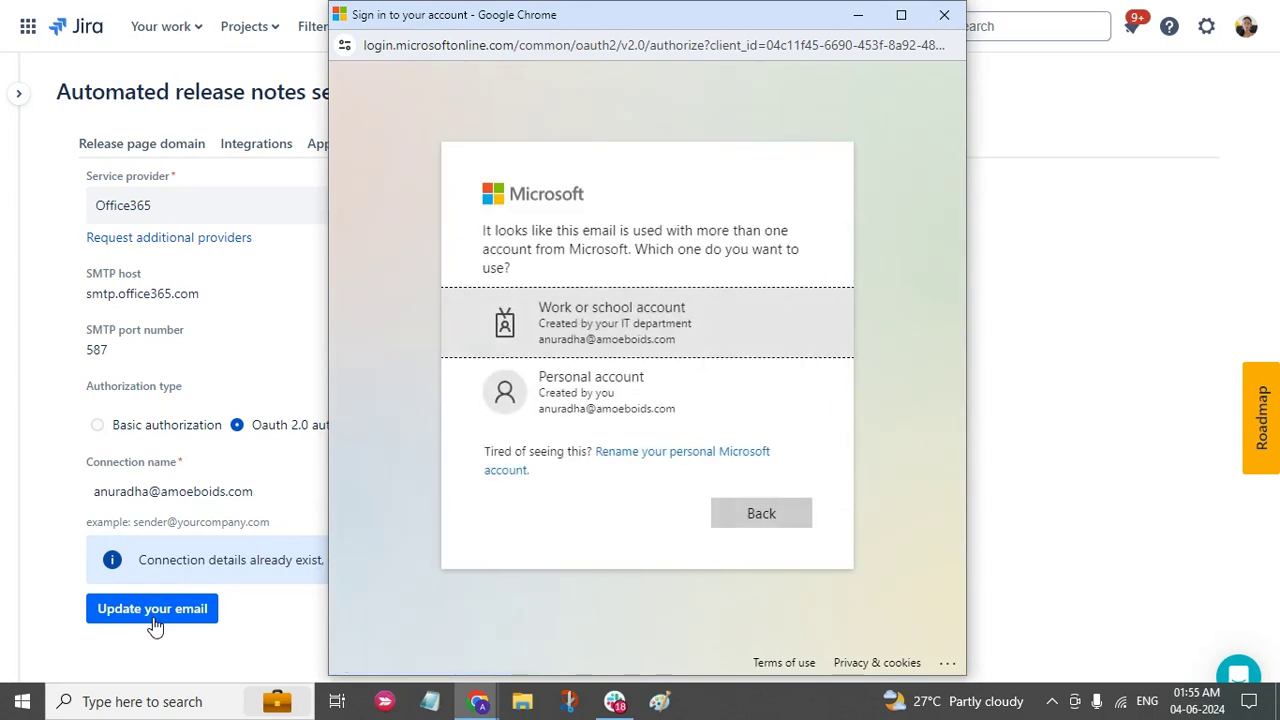
click(612, 331)
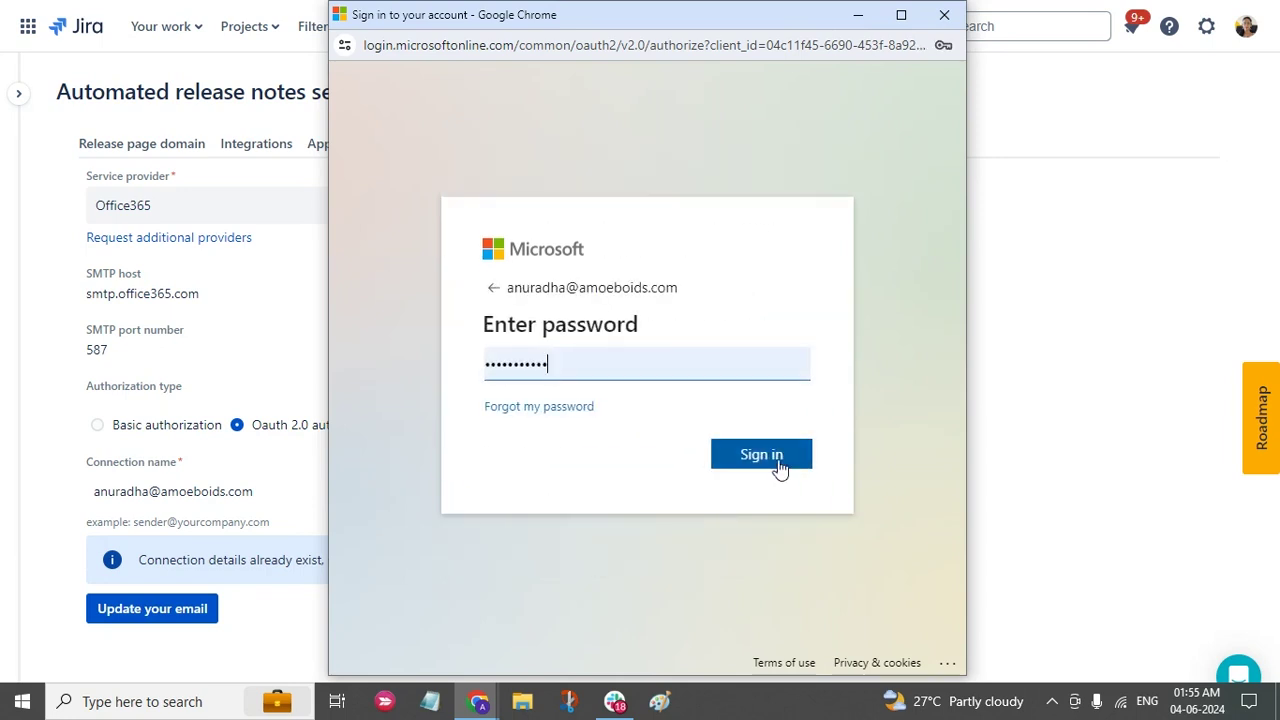
click(778, 462)
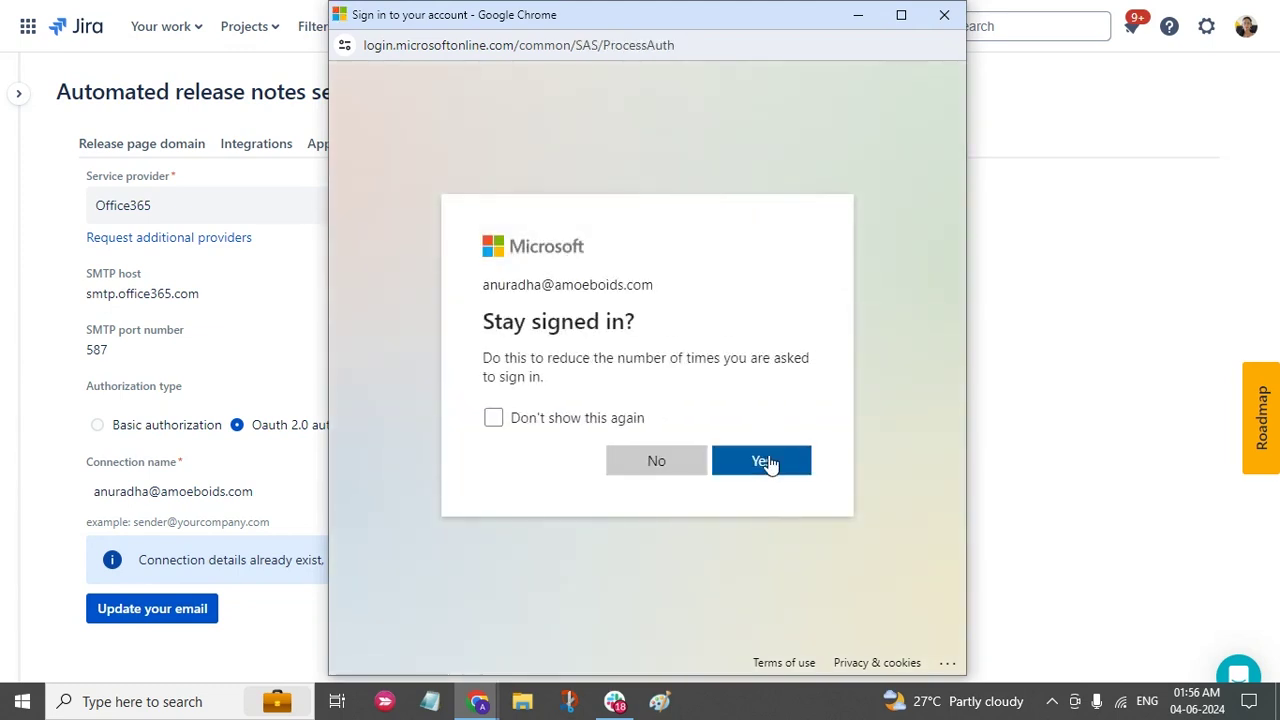
click(767, 462)
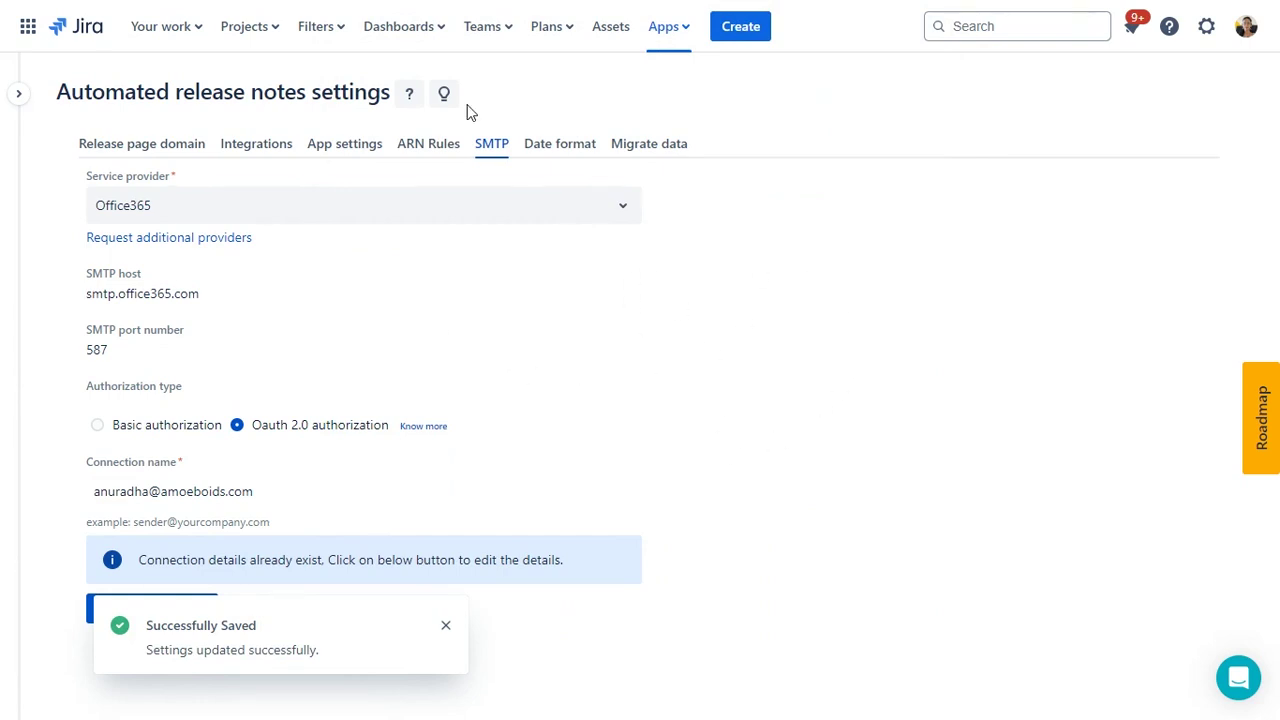
Open the ES Release page rule in Automated release notes of the UpRaise for Employee Success project
click(236, 38)
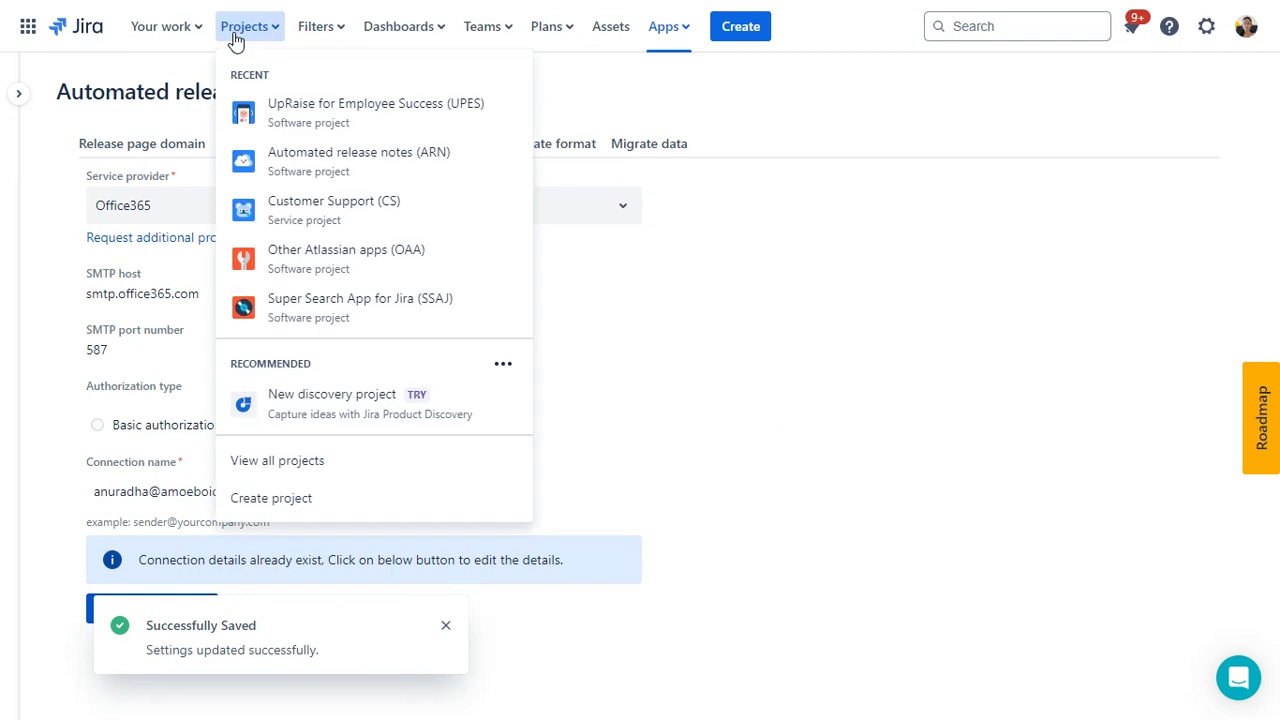
click(424, 115)
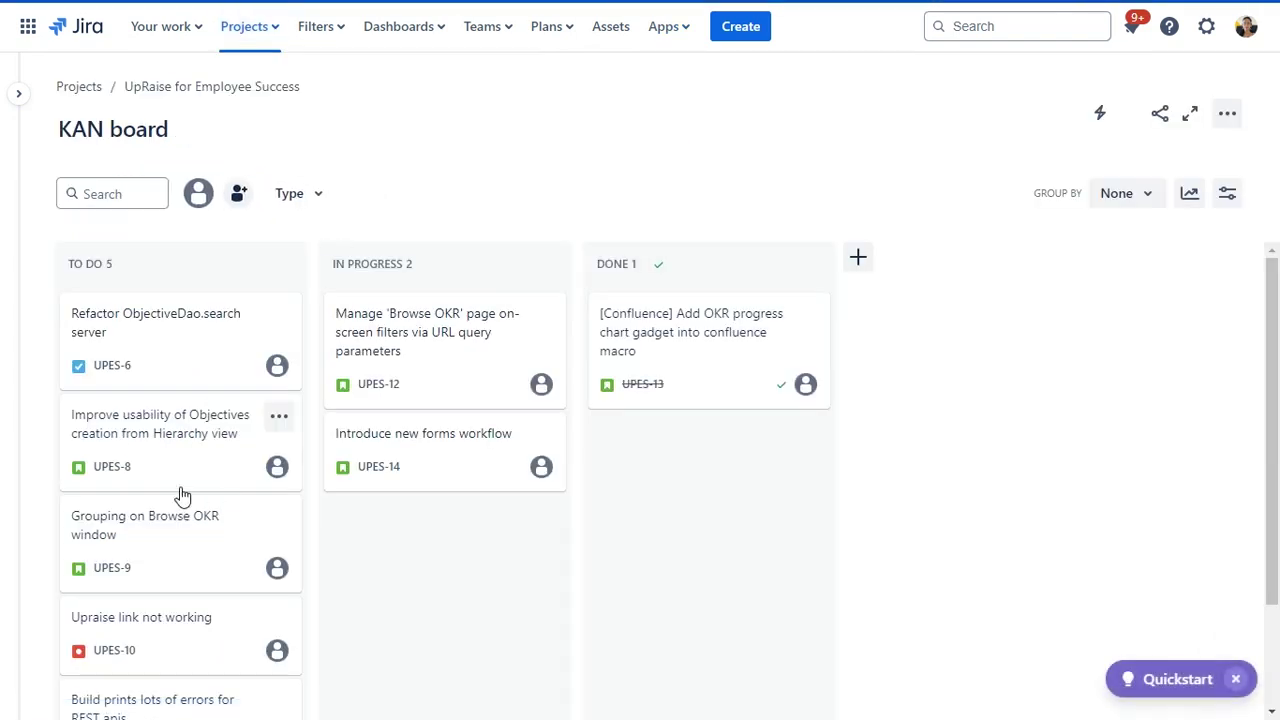
mouse_move(5, 115)
scroll(77, 489, down, 3)
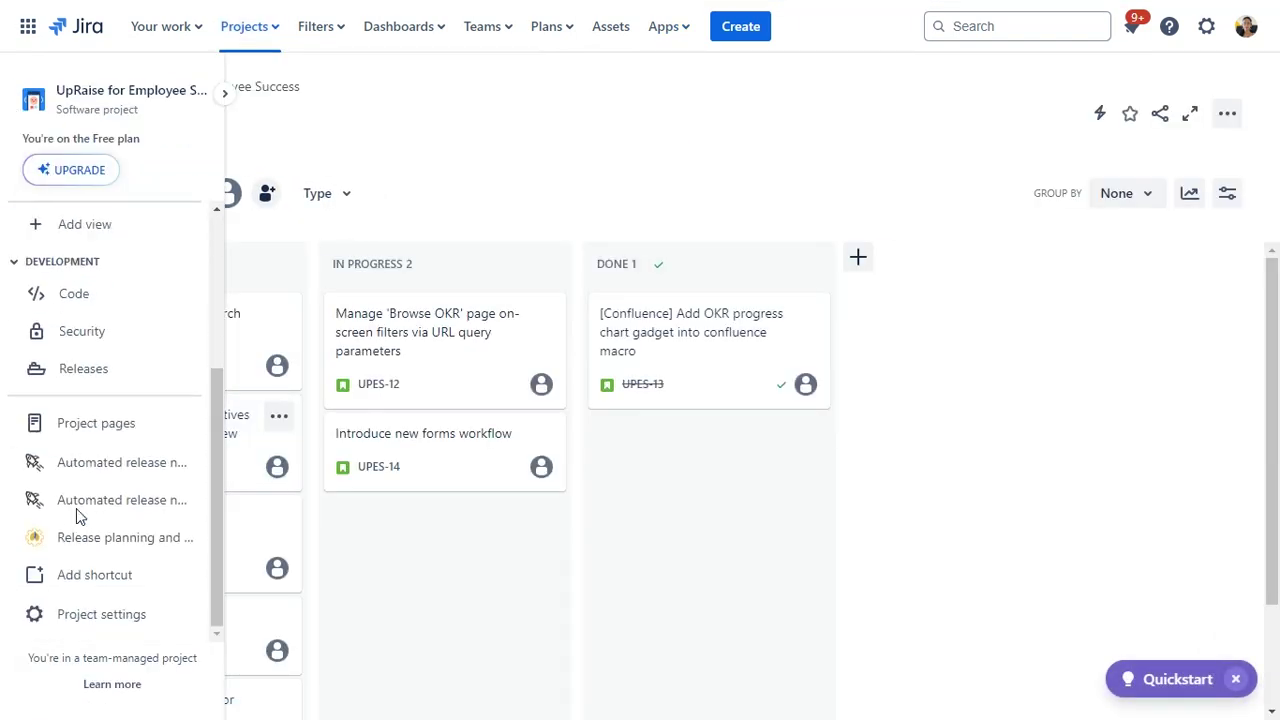
click(70, 500)
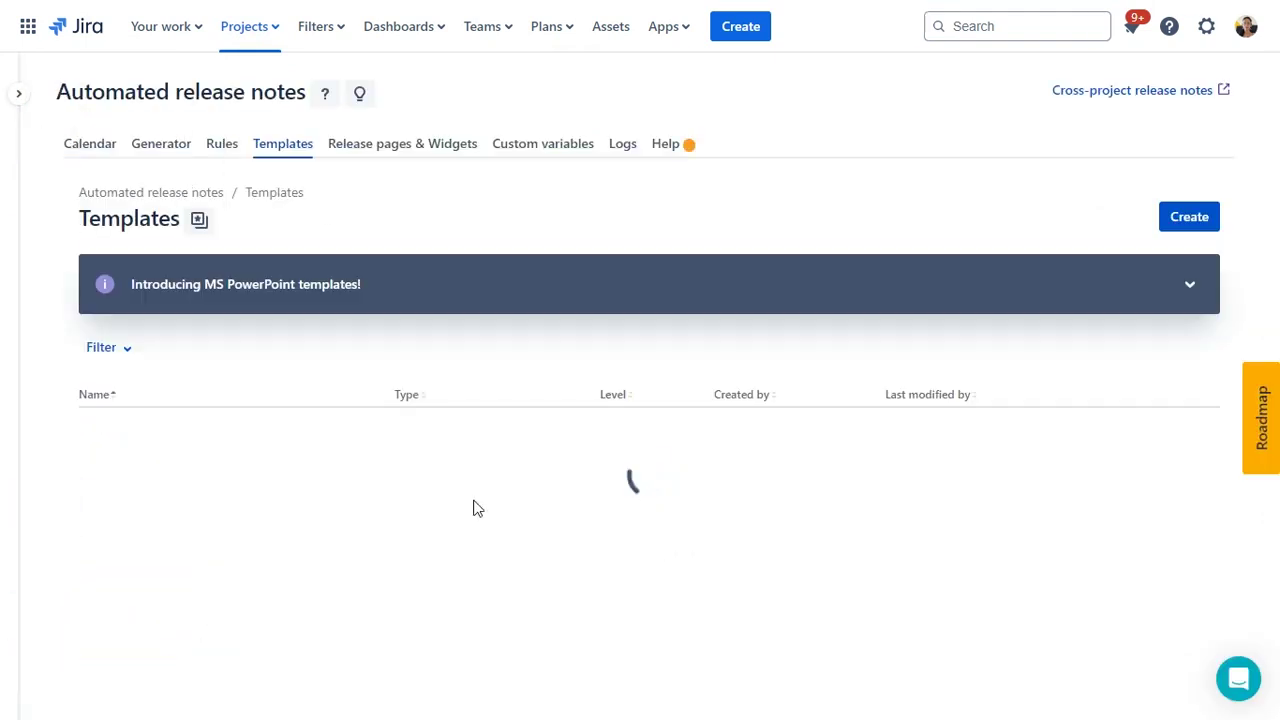
click(213, 155)
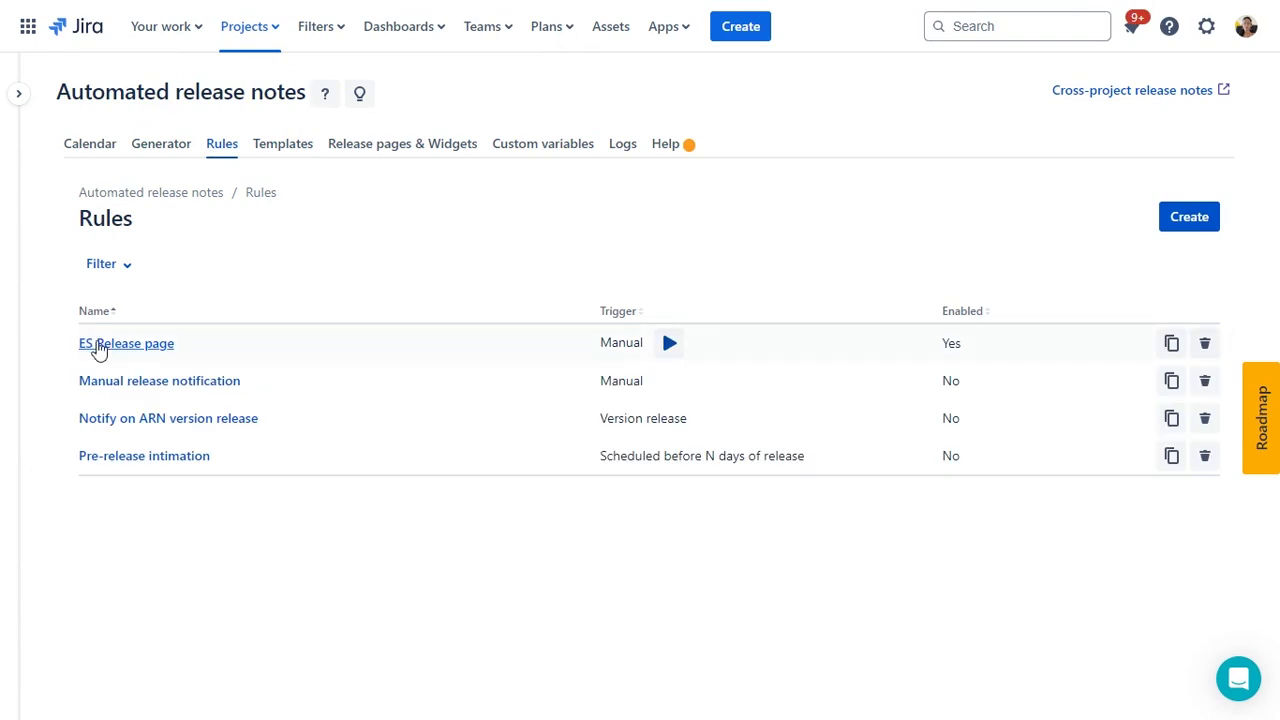
click(100, 344)
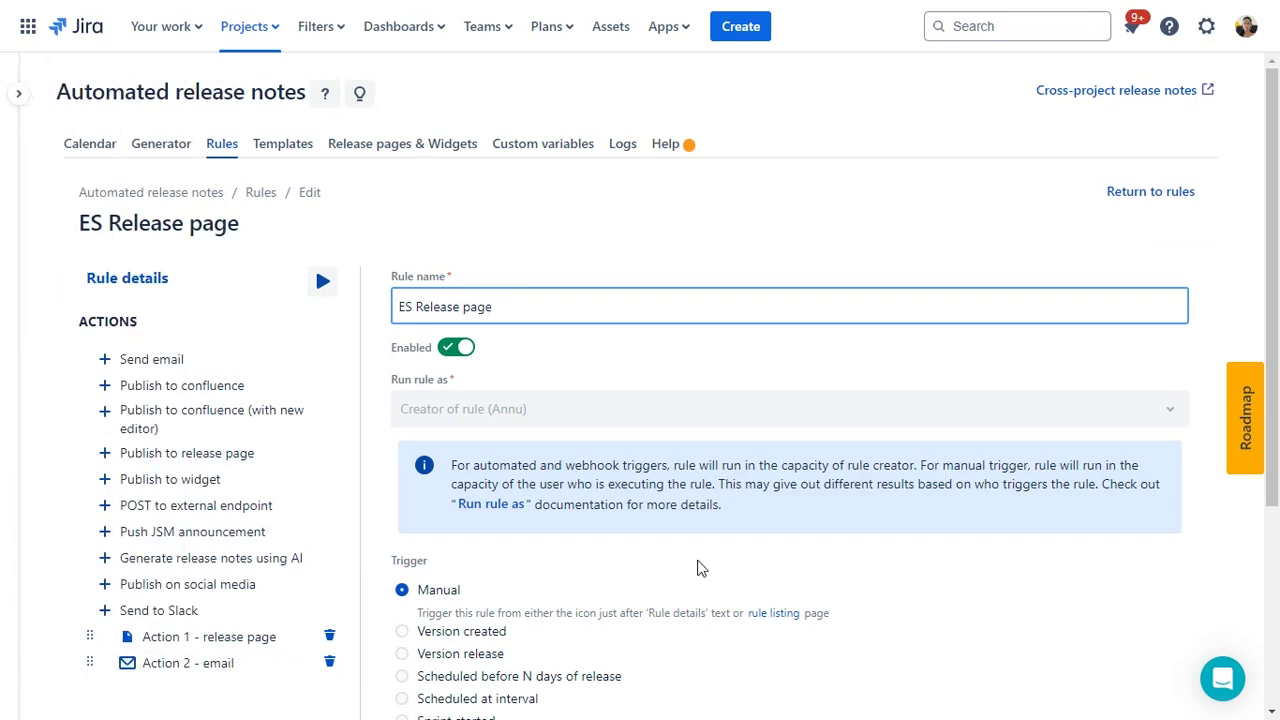
Review the rule's trigger and notification details, and open its Action 2 - email
scroll(700, 568, down, 2)
scroll(700, 568, down, 1)
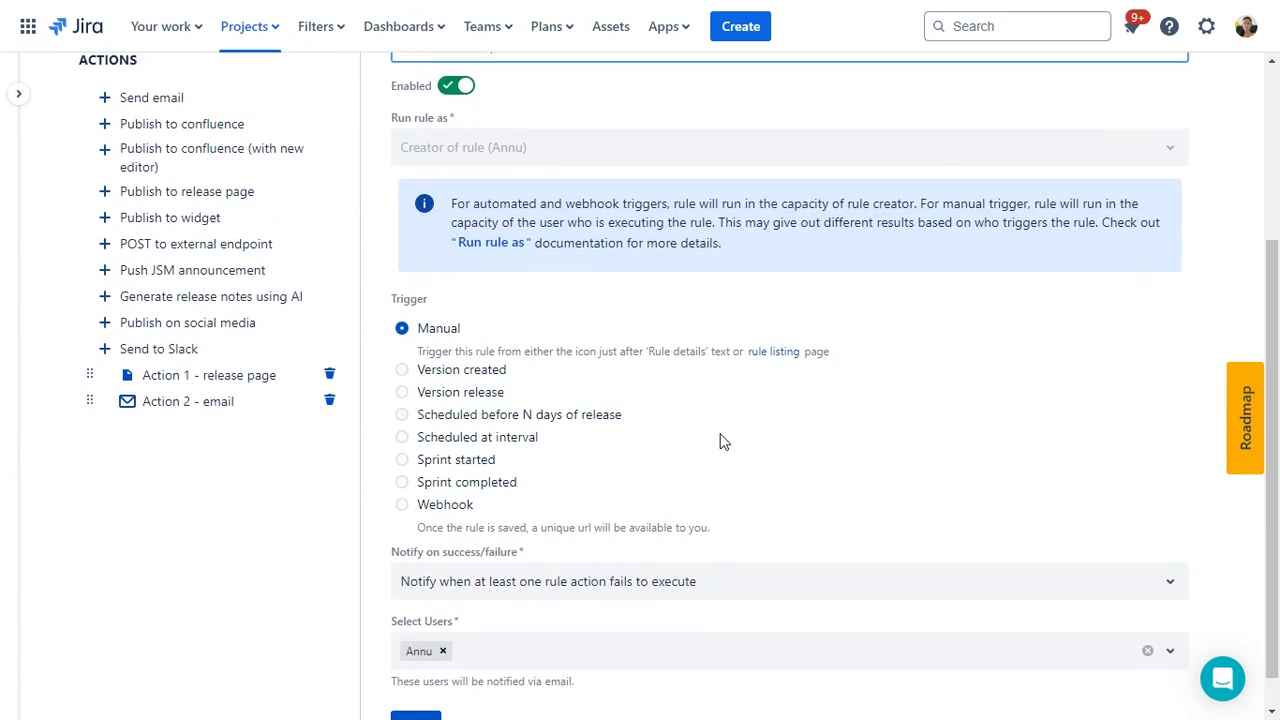
scroll(700, 465, down, 1)
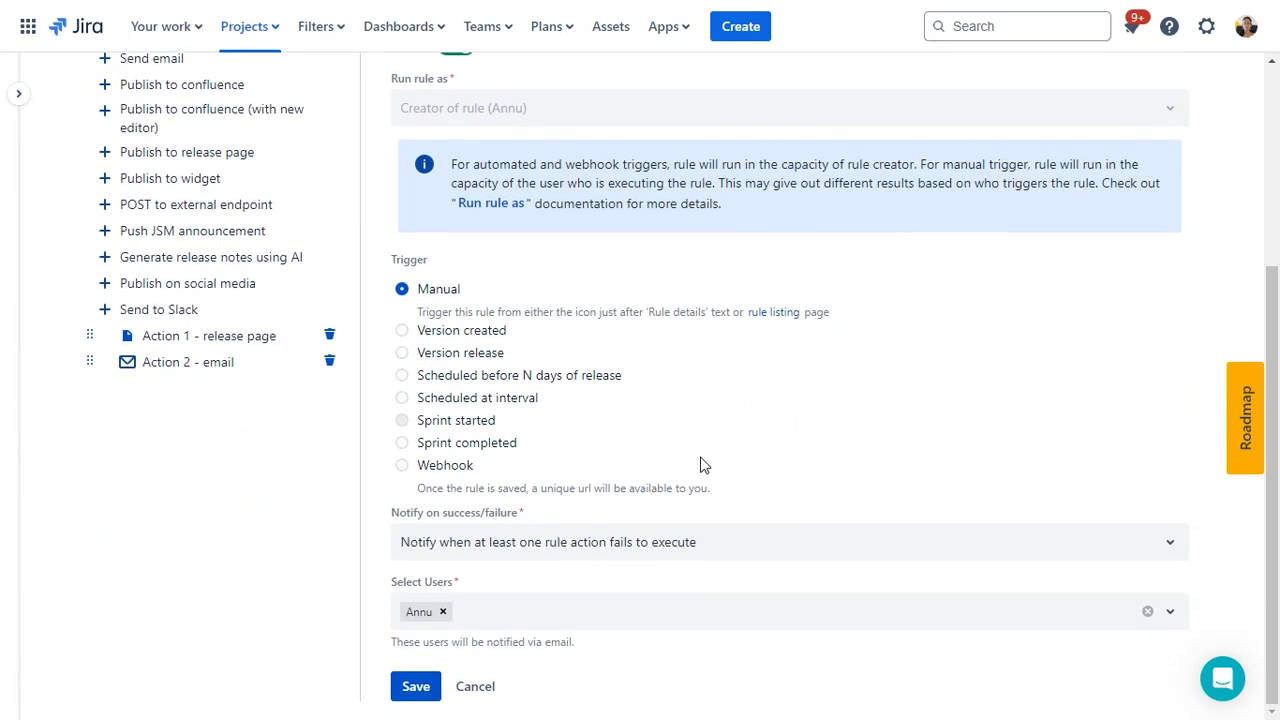
click(180, 363)
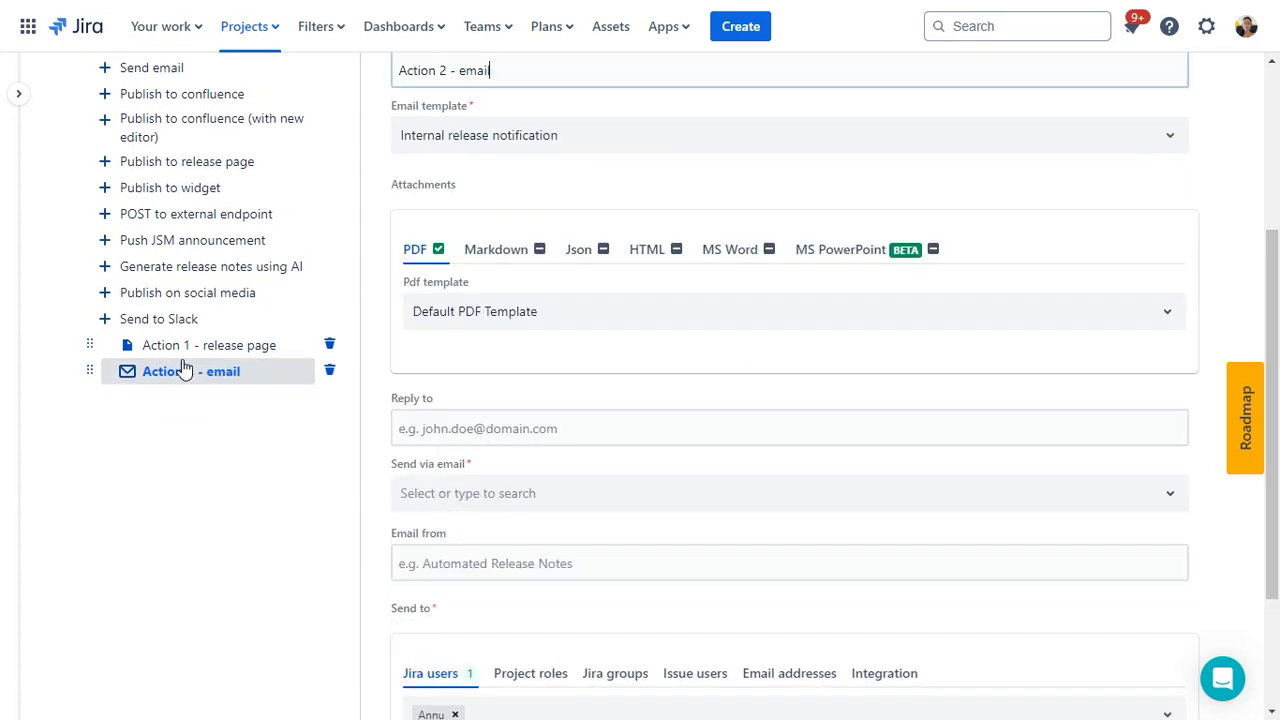
Set the email action to send via the configured SMTP address and save it
scroll(655, 470, down, 1)
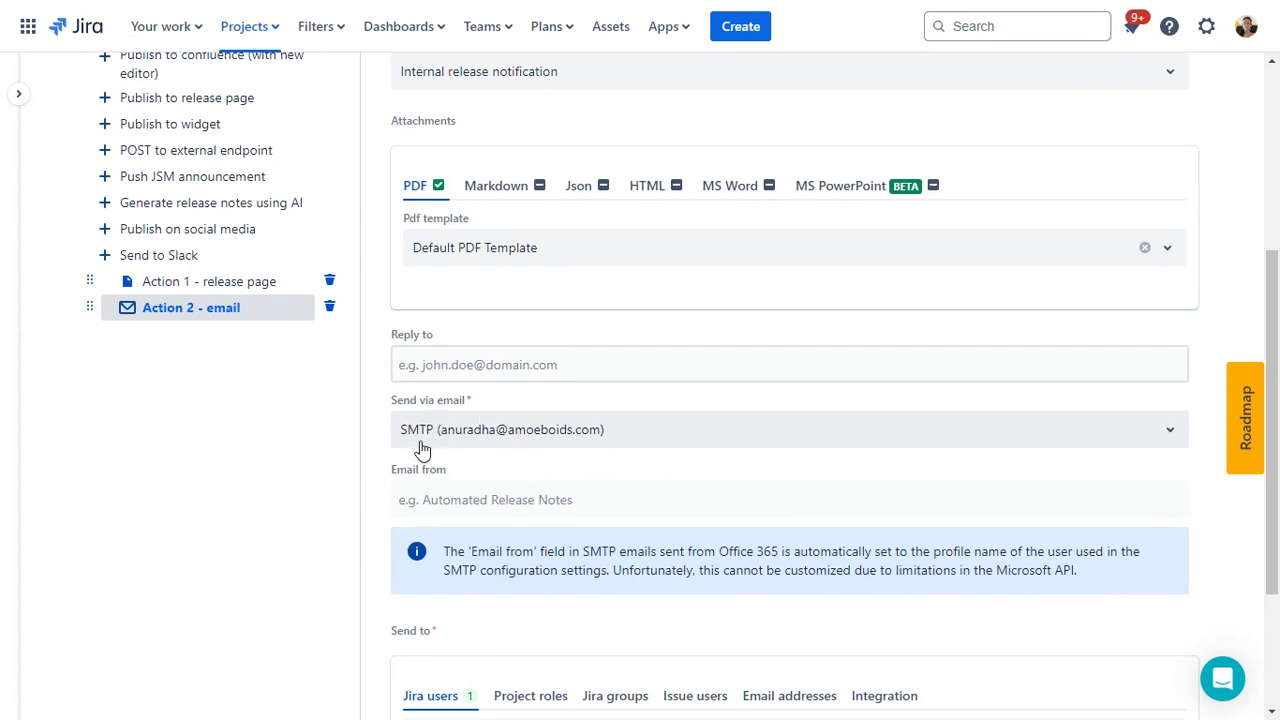
scroll(422, 450, up, 2)
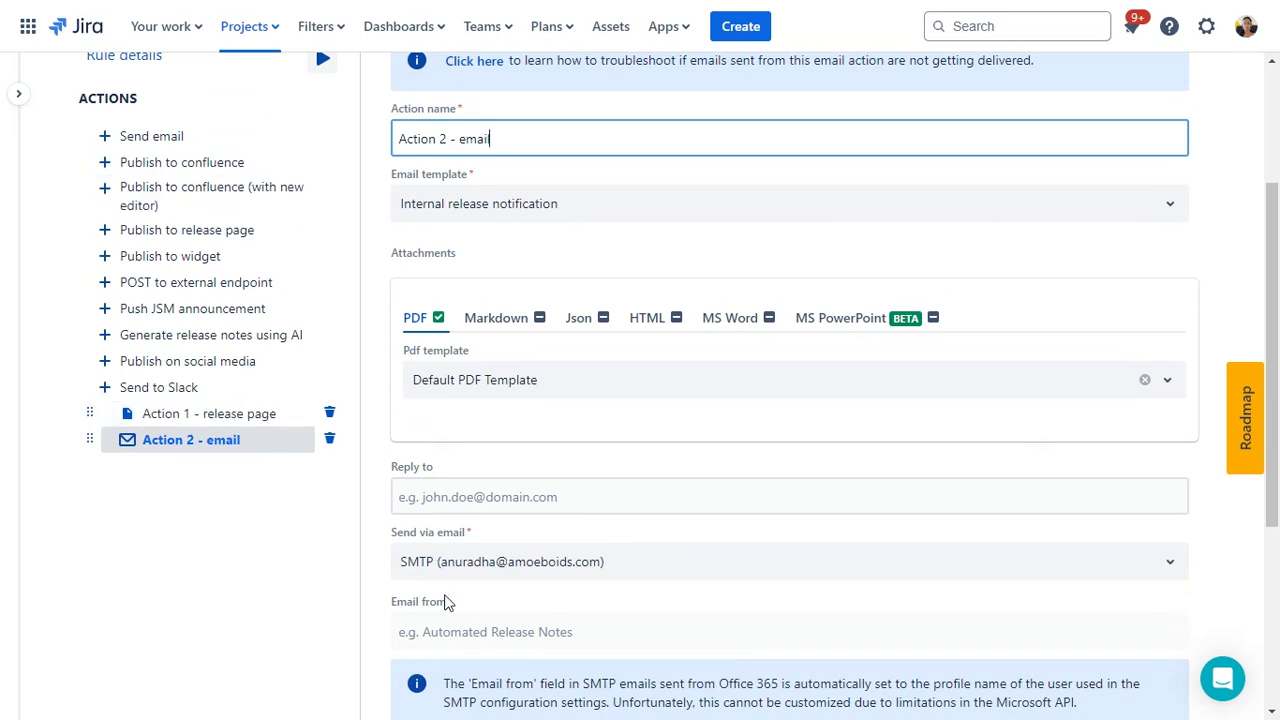
scroll(444, 597, down, 1)
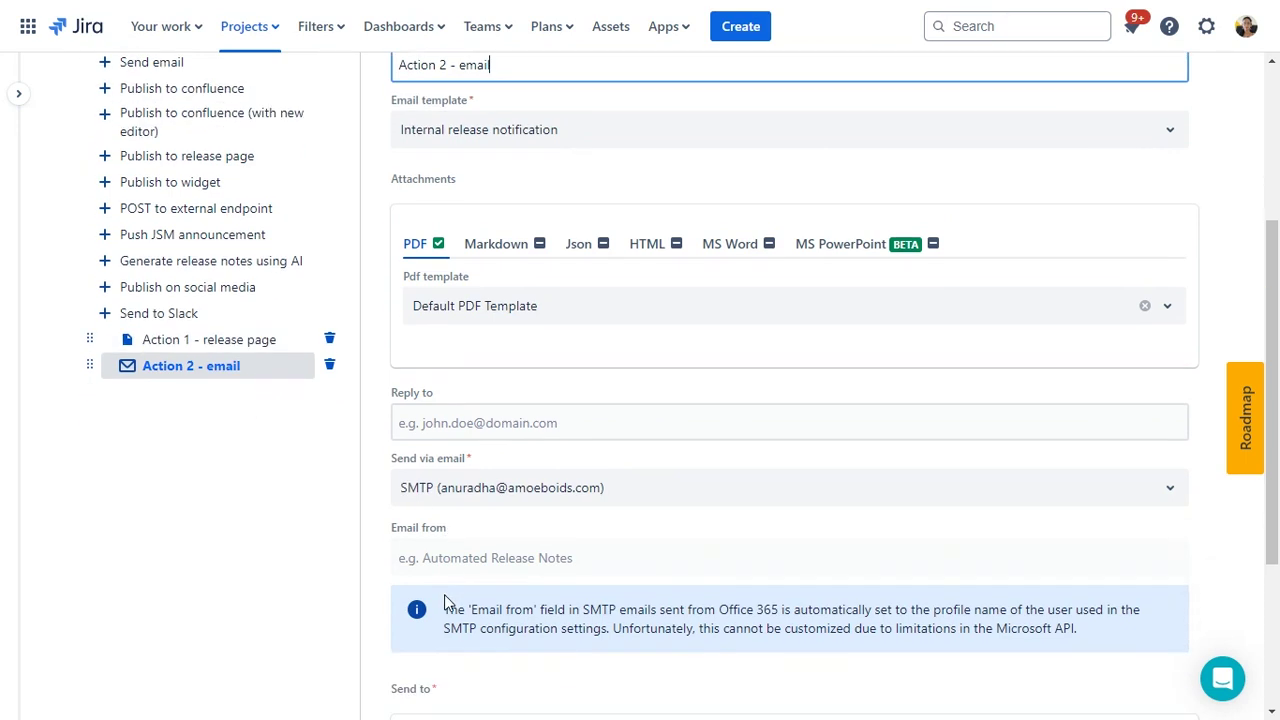
click(505, 502)
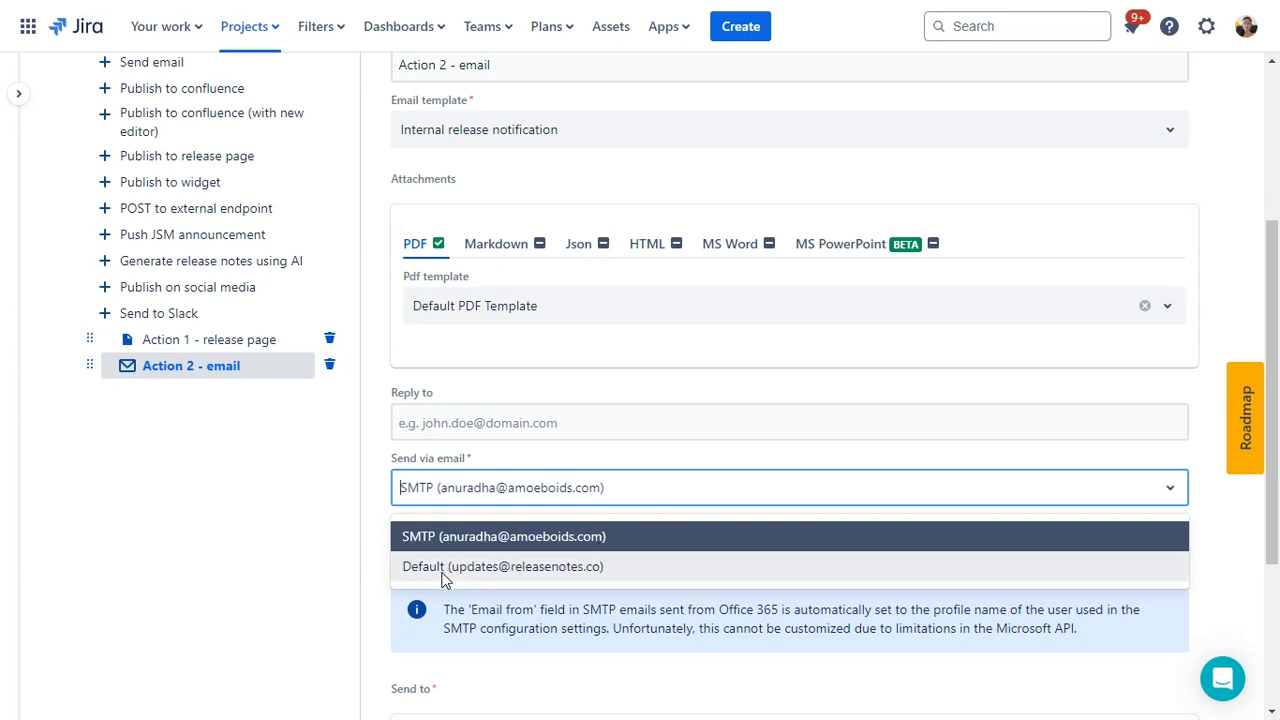
click(428, 543)
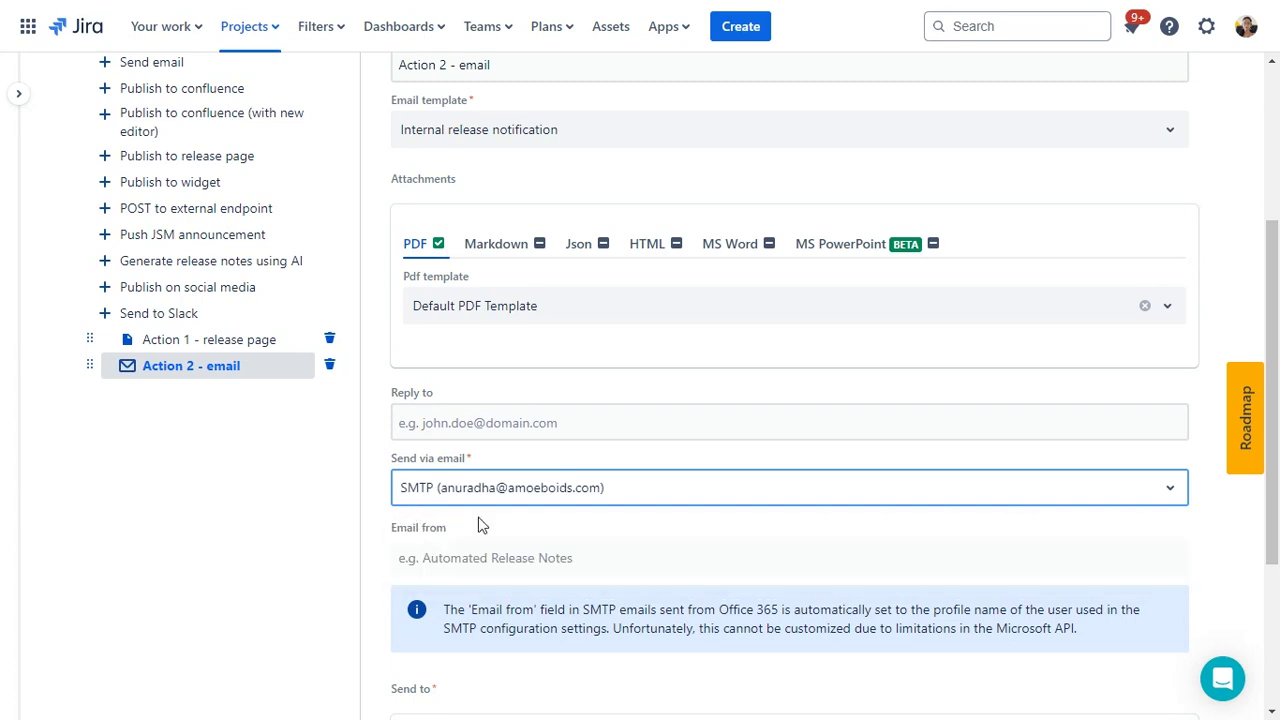
scroll(530, 490, down, 3)
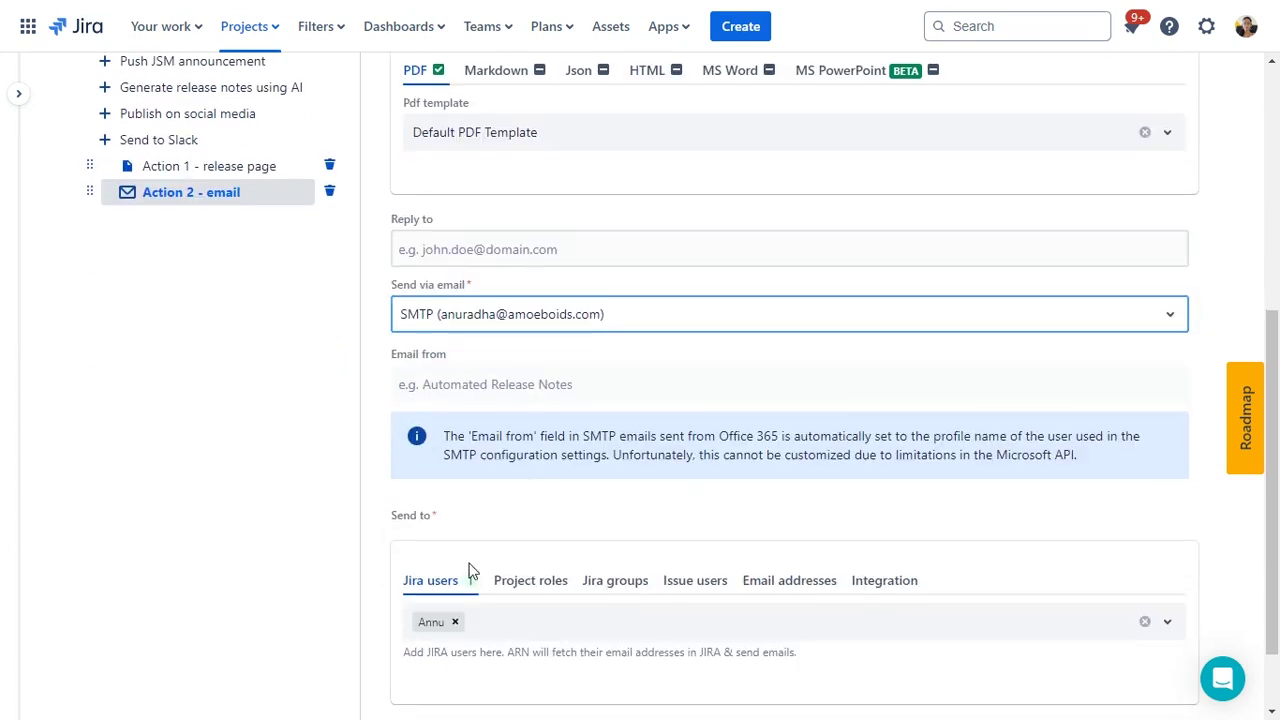
click(416, 687)
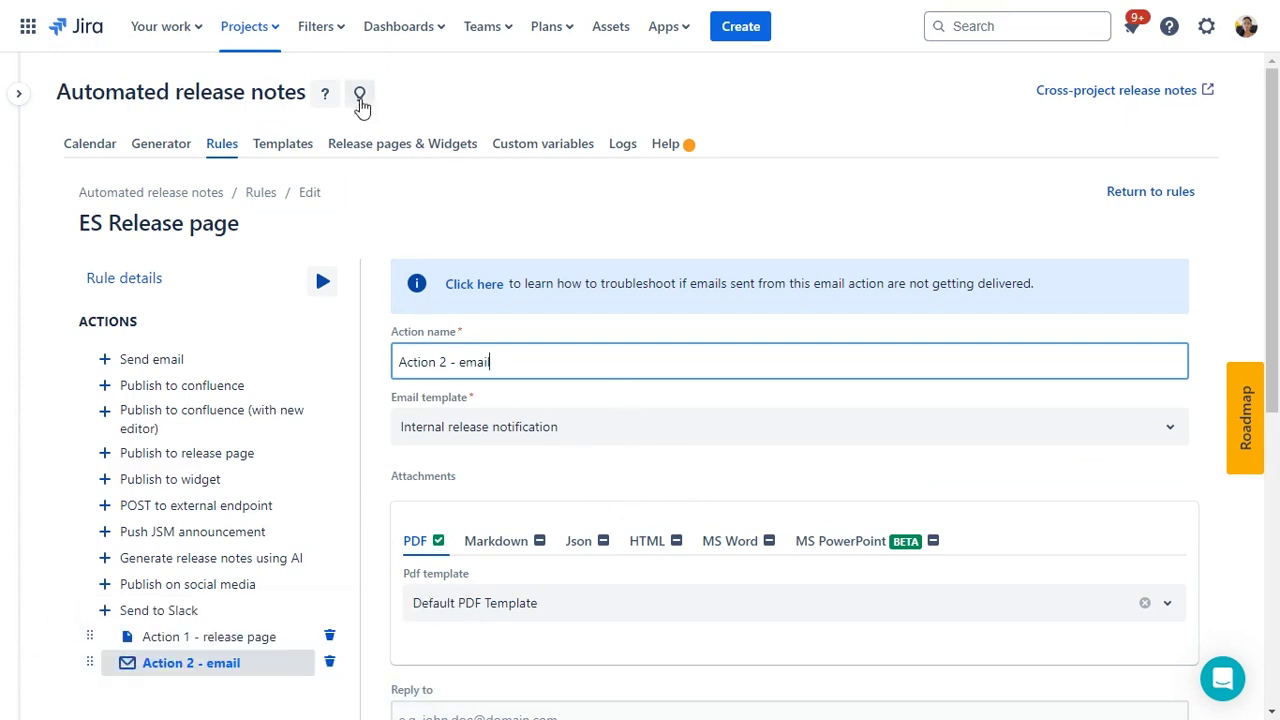
View the project's release pages and widgets, and switch to the published Automated Release Notes - Cloud release page
click(379, 160)
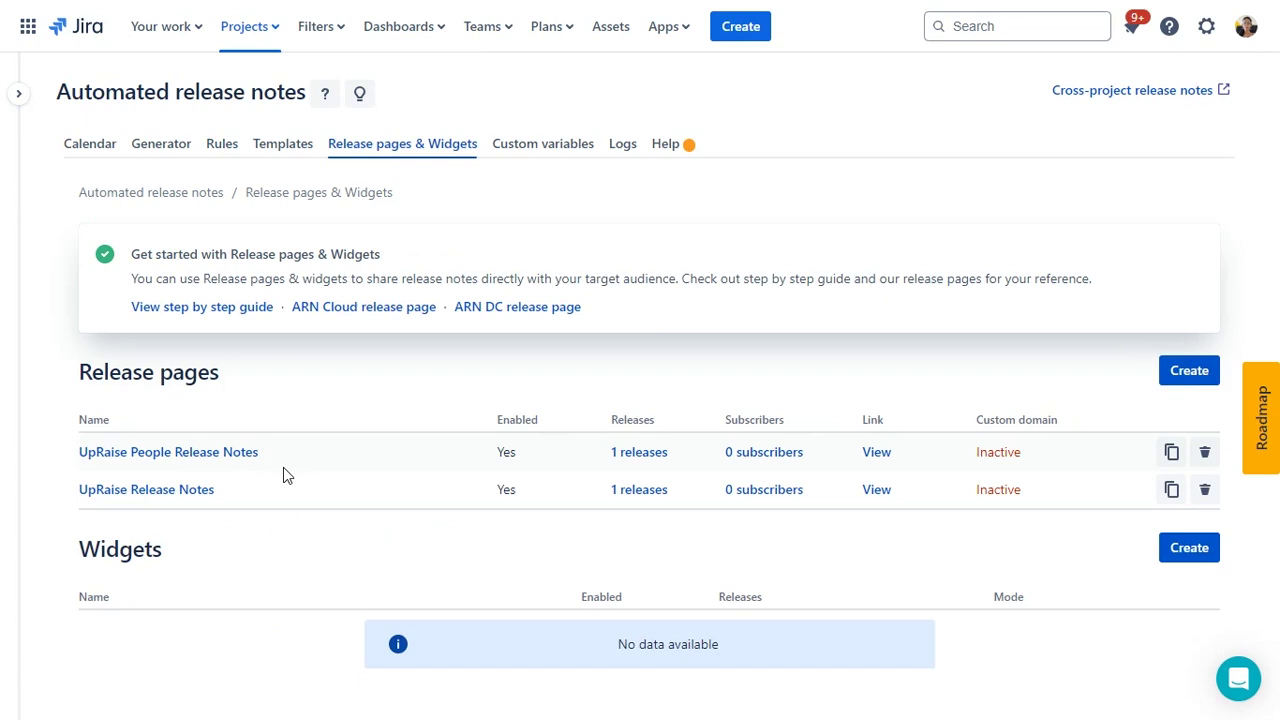
key(F11)
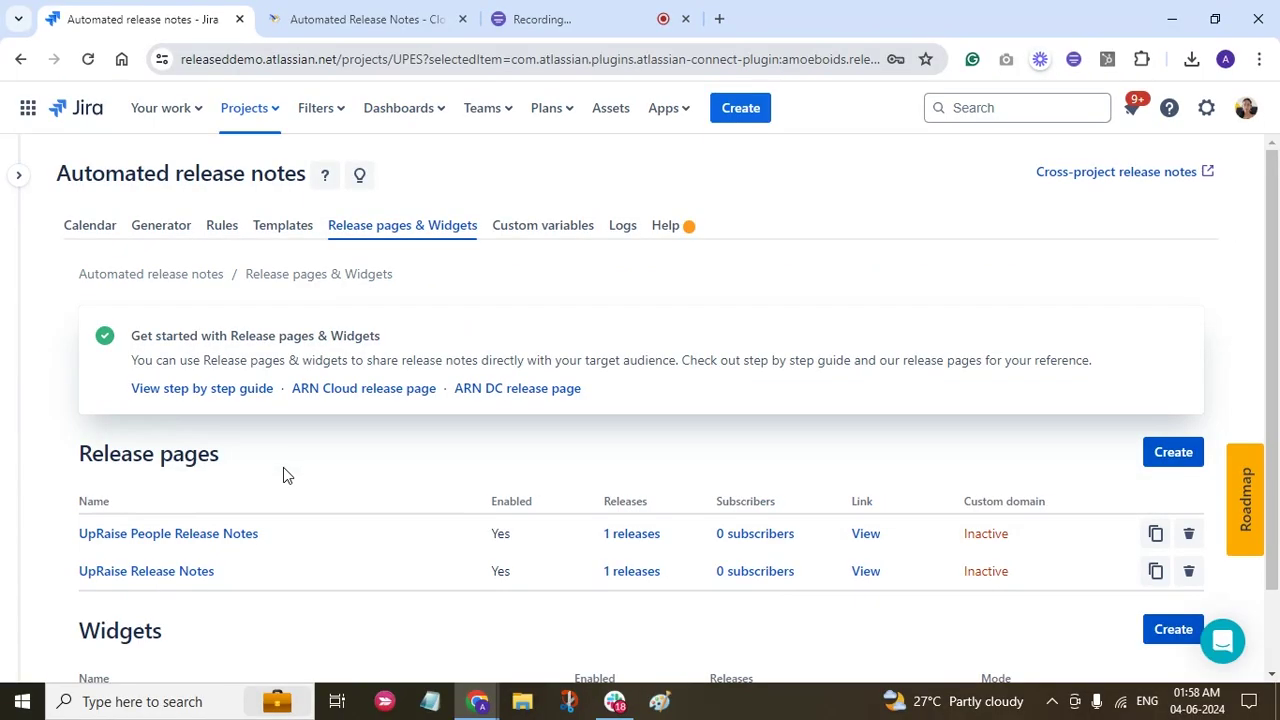
click(368, 12)
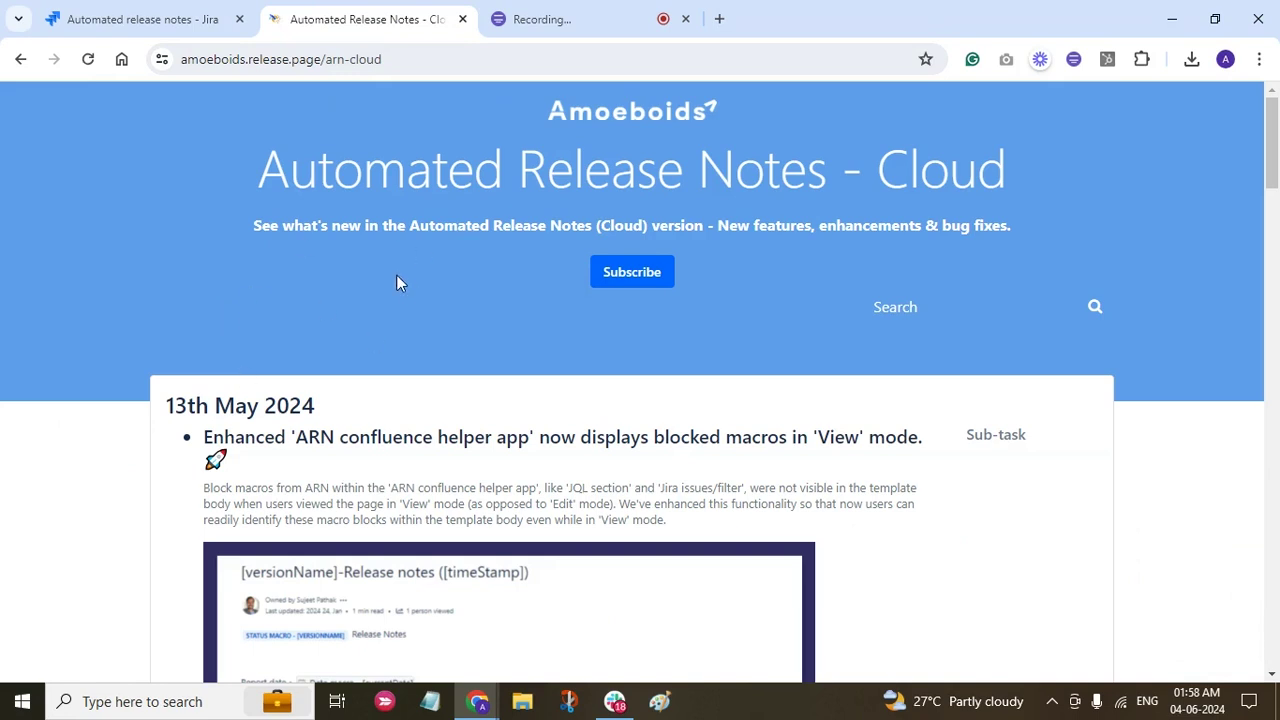
scroll(372, 272, down, 1)
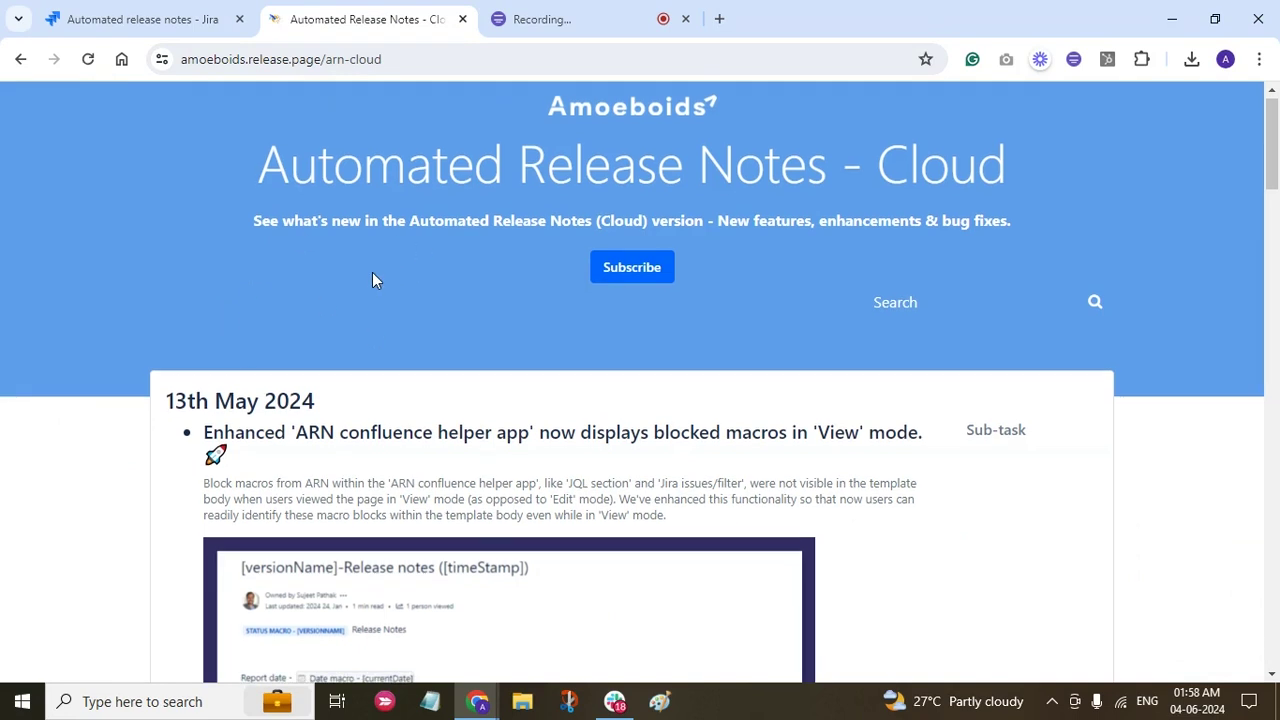
scroll(372, 280, down, 1)
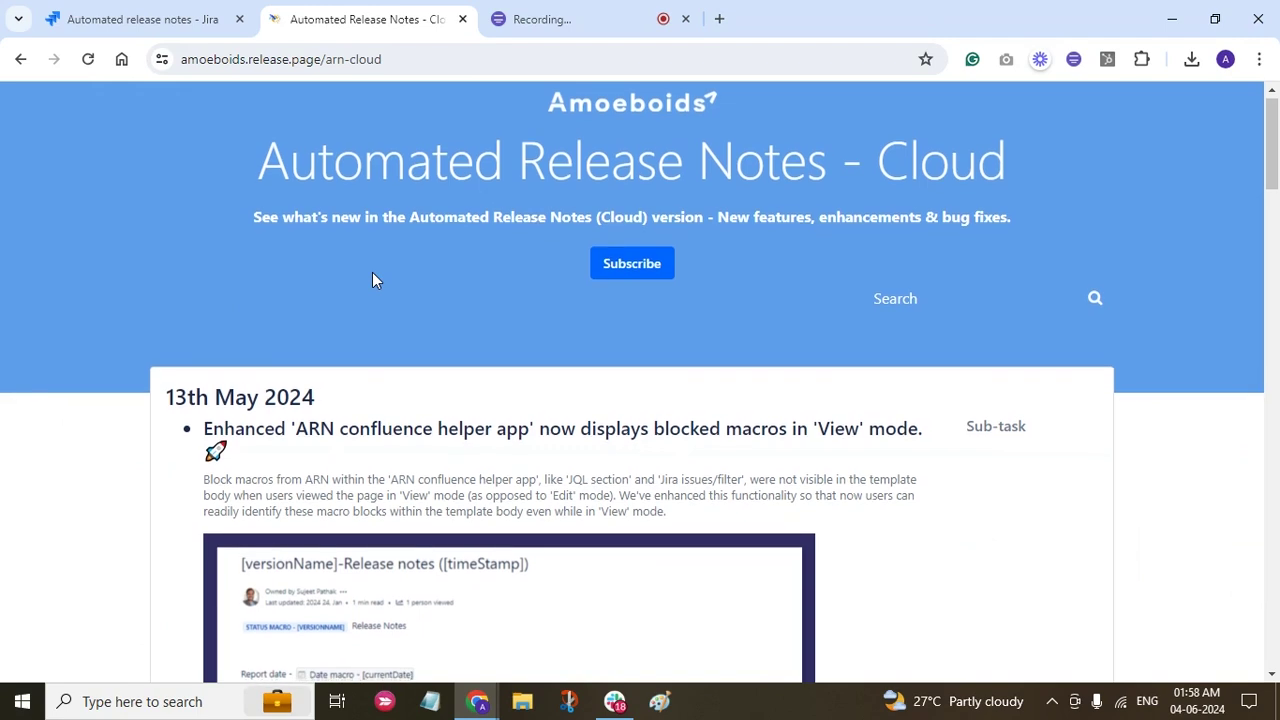
scroll(372, 272, down, 1)
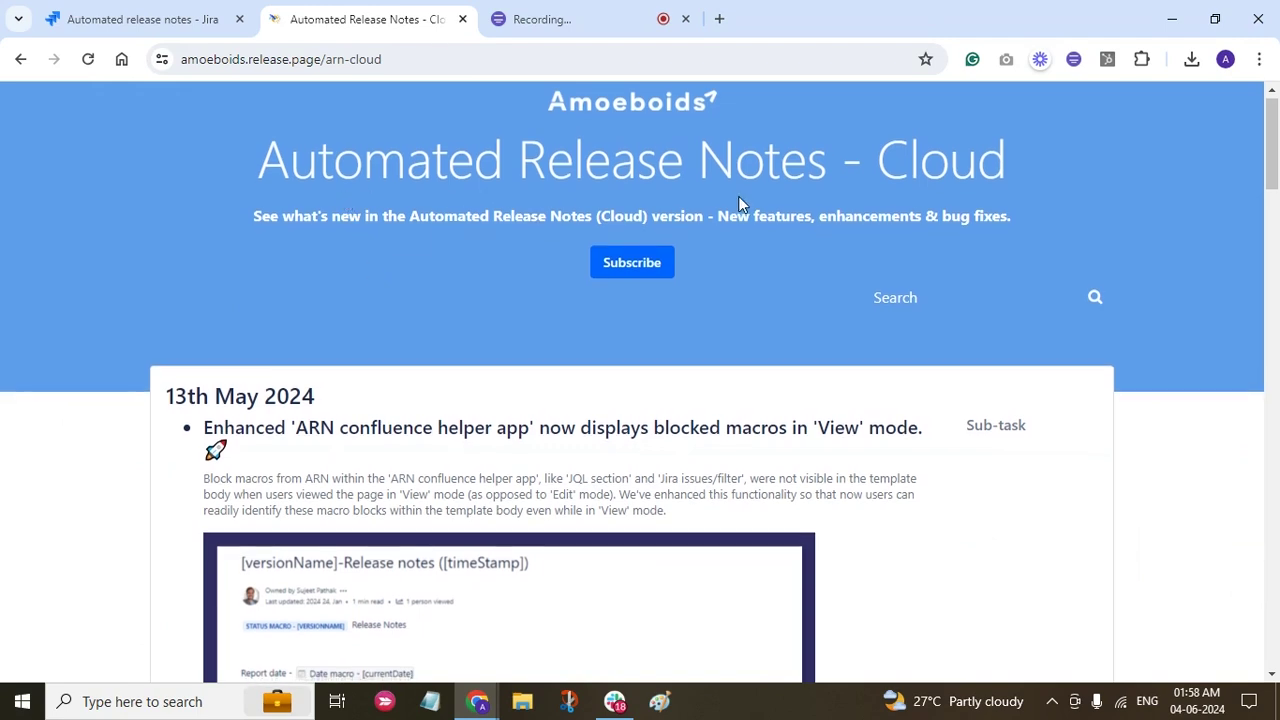
Look over the published Automated Release Notes - Cloud page, including its subscription option and the 13th May 2024 release entry
scroll(433, 418, down, 1)
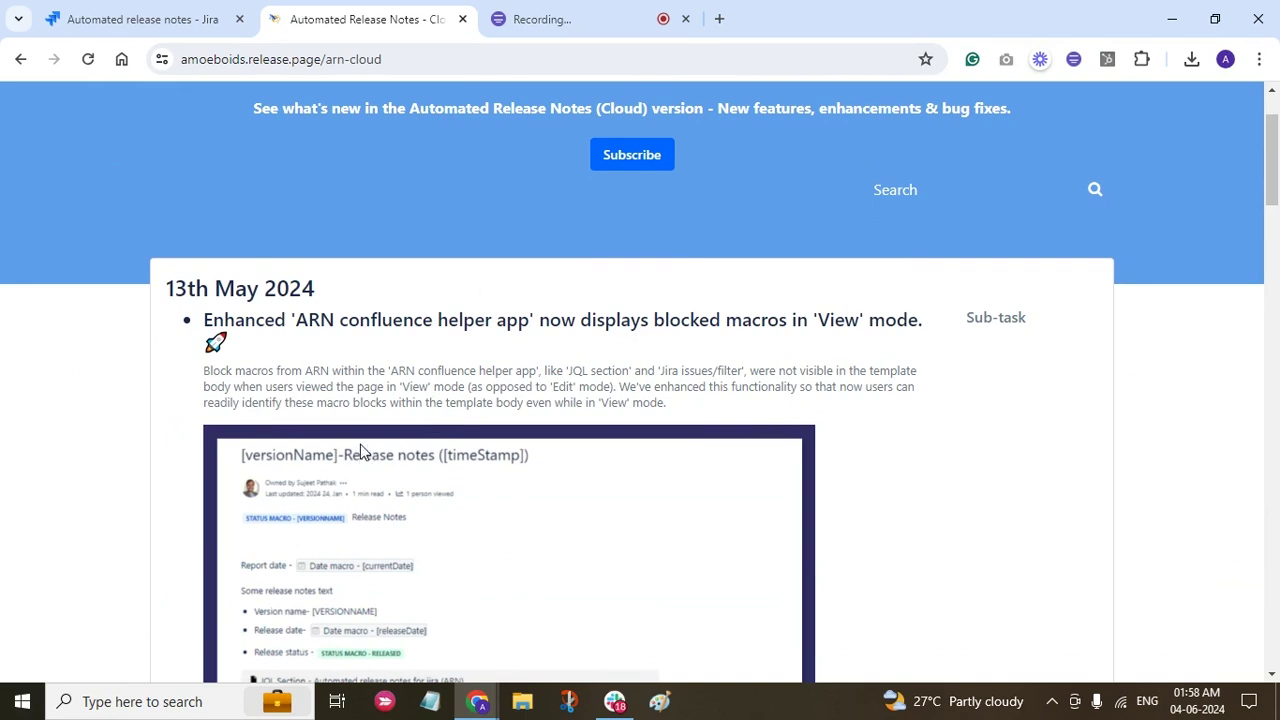
scroll(395, 378, down, 1)
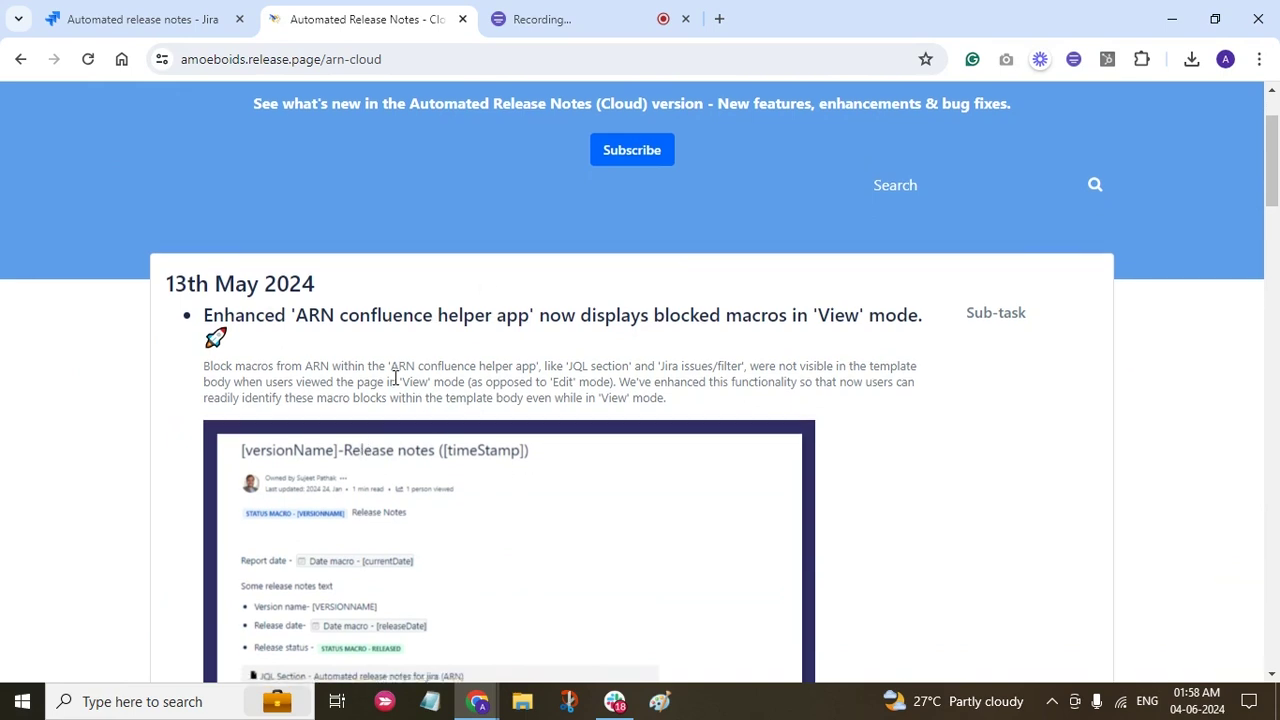
scroll(395, 378, down, 1)
scroll(395, 378, up, 2)
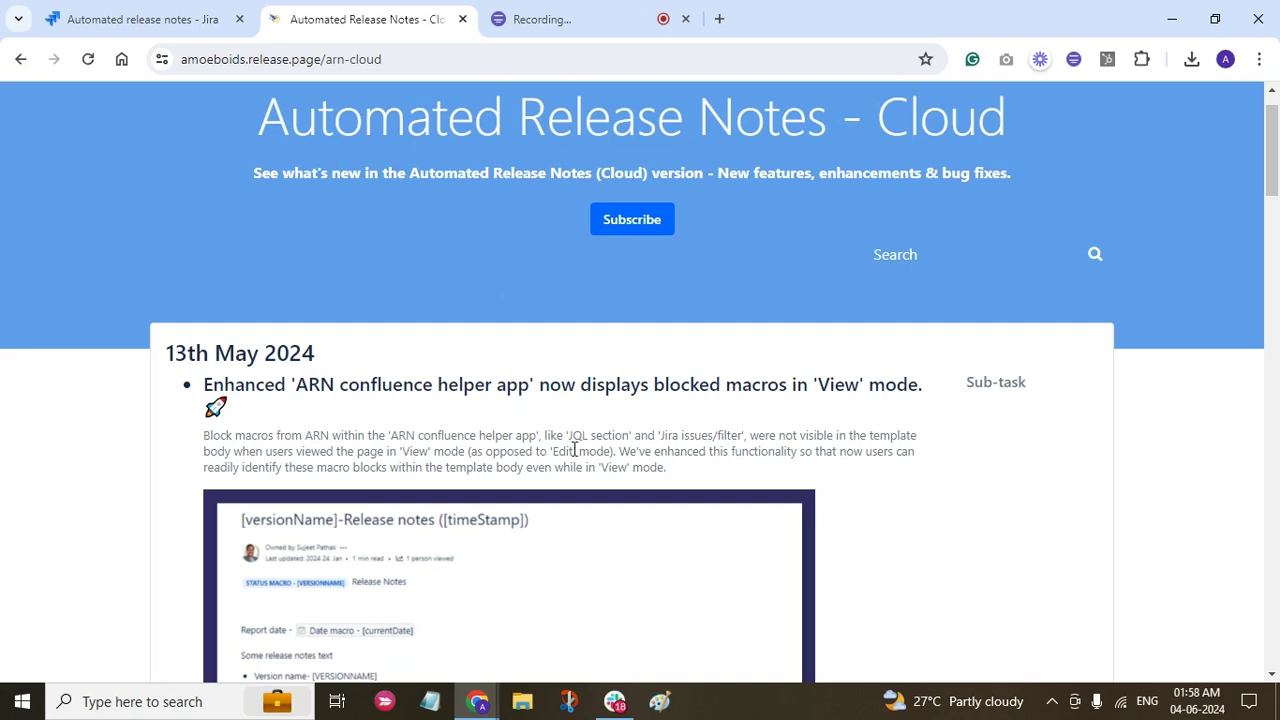
Switch back to Jira and open the UpRaise People Release Notes release page at its Subscription settings
click(86, 25)
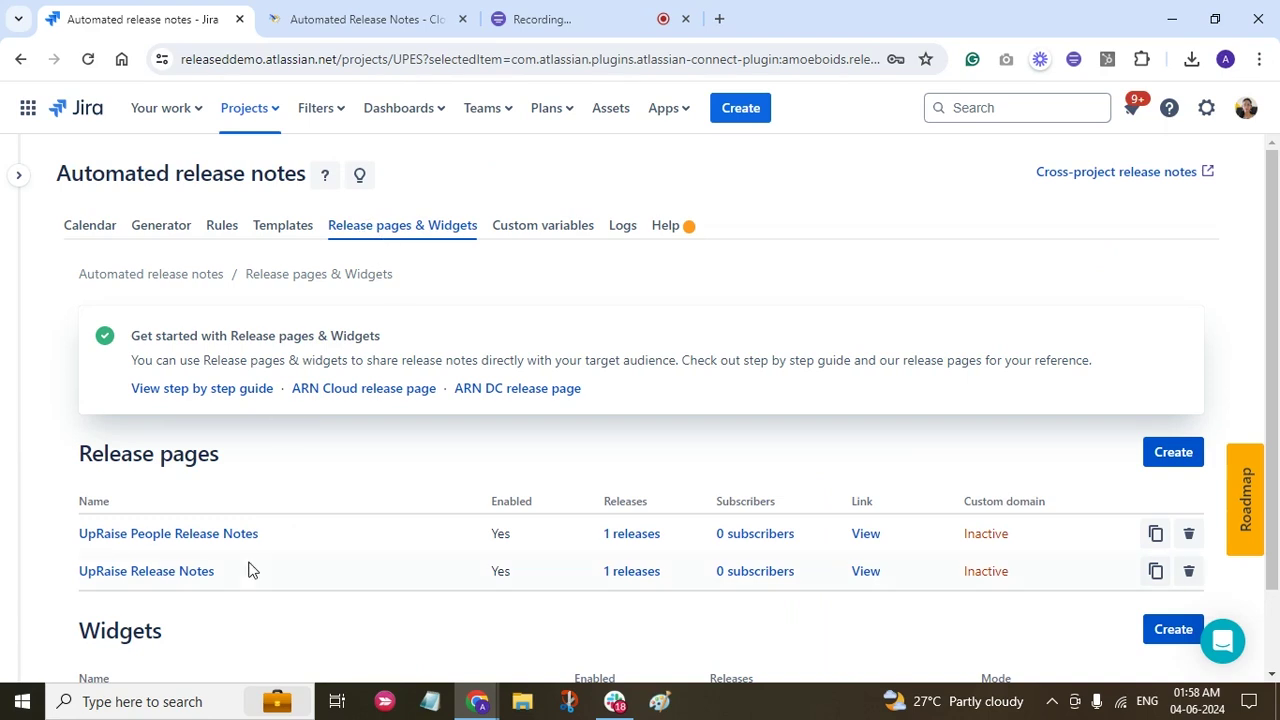
click(207, 541)
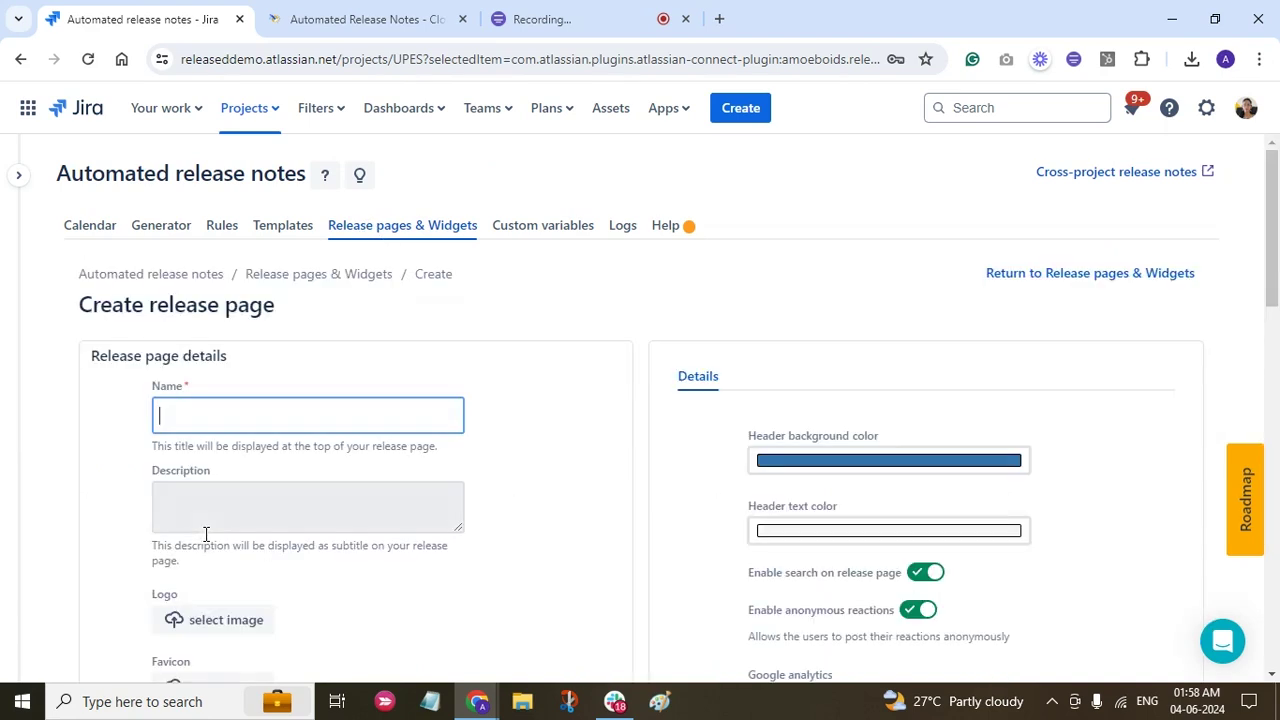
scroll(672, 511, down, 4)
scroll(672, 511, down, 4)
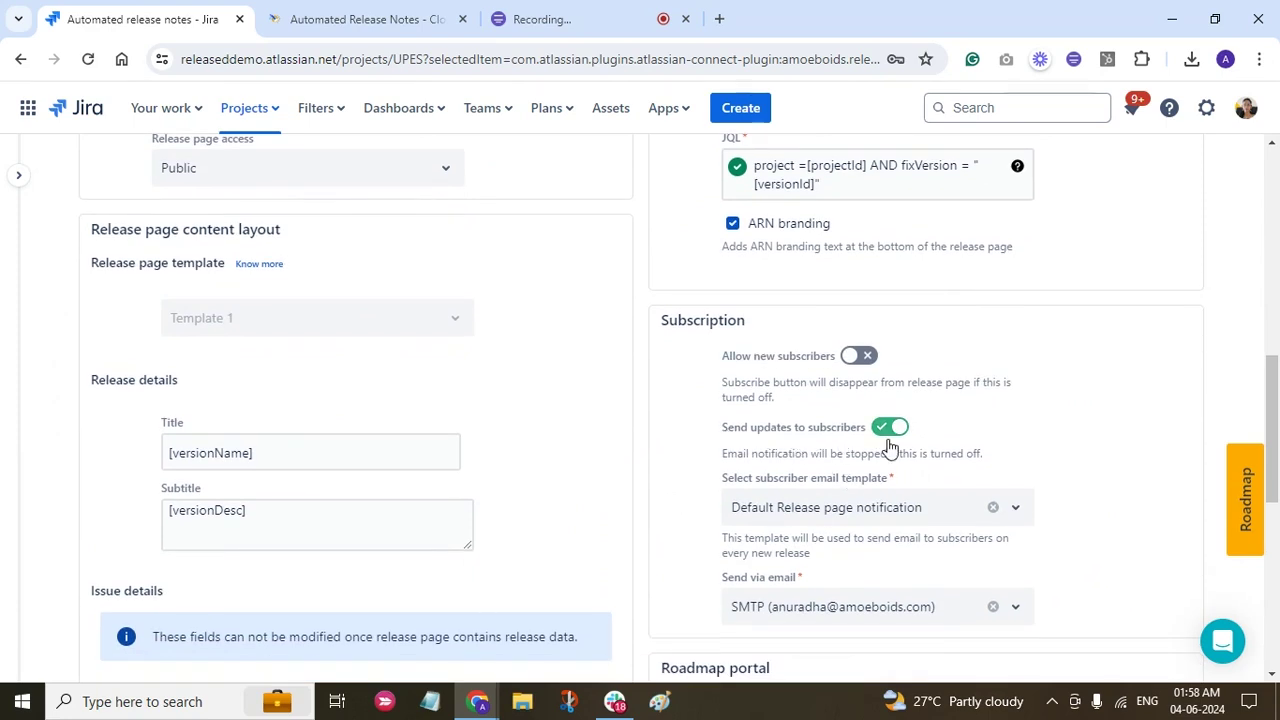
Choose the configured SMTP address as the Send via email option for subscriber updates
scroll(738, 540, down, 1)
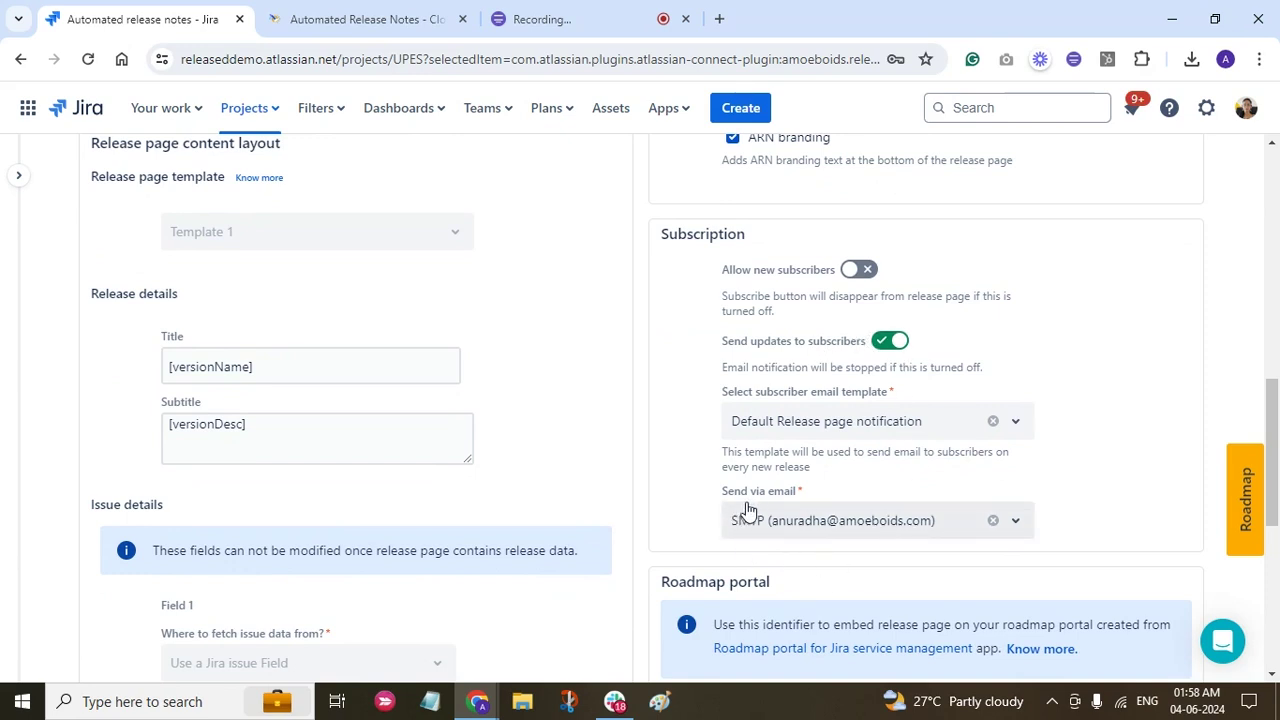
click(817, 528)
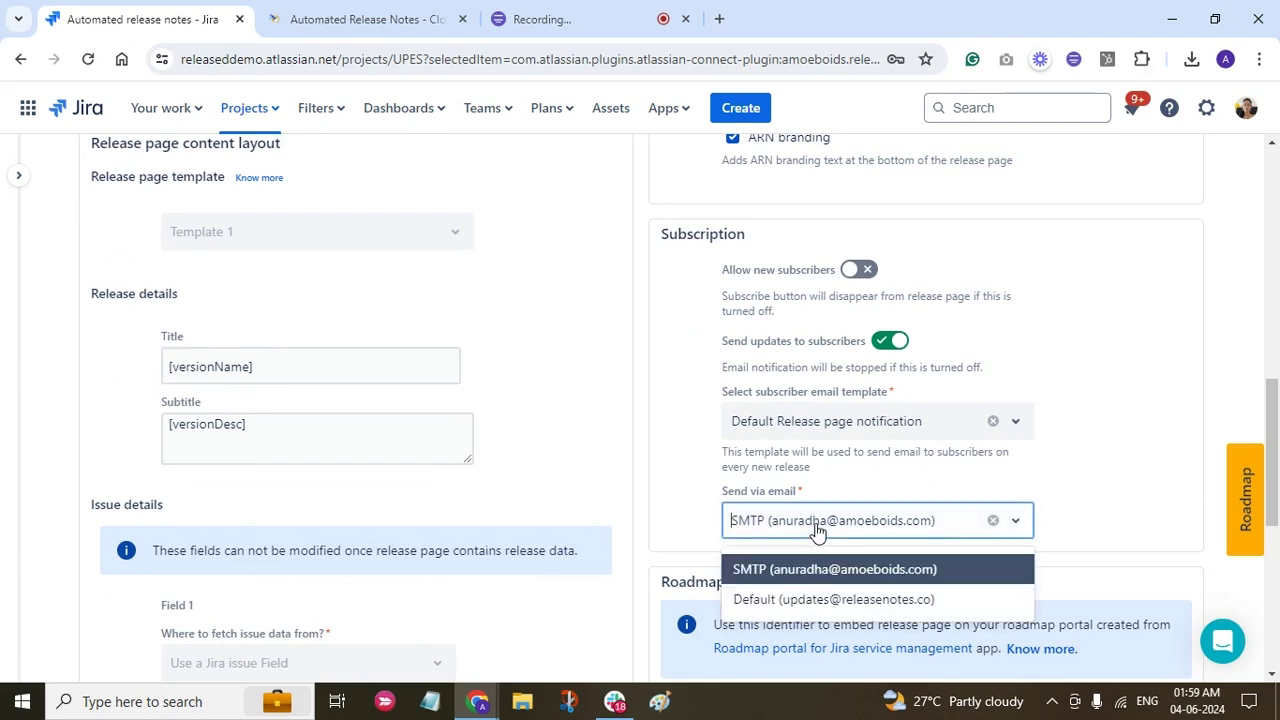
click(757, 572)
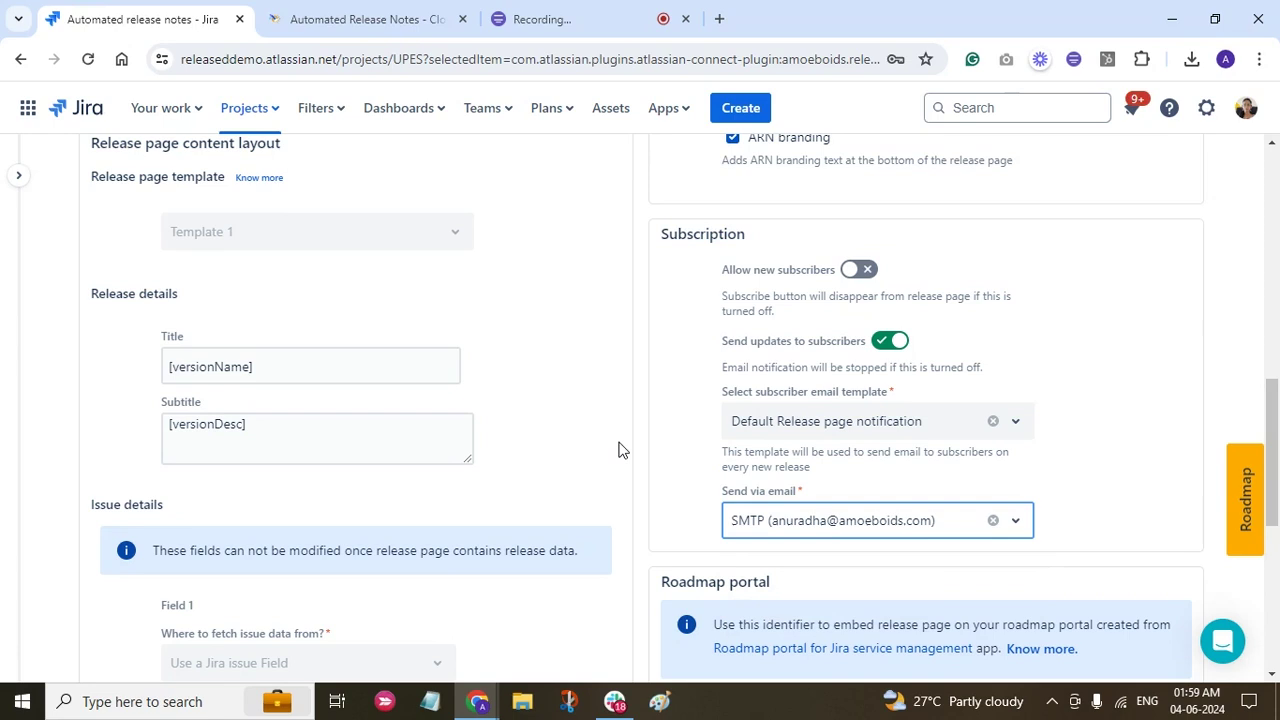
Review the UpRaise People Release Notes page's subscription, content and general details settings
scroll(620, 450, up, 1)
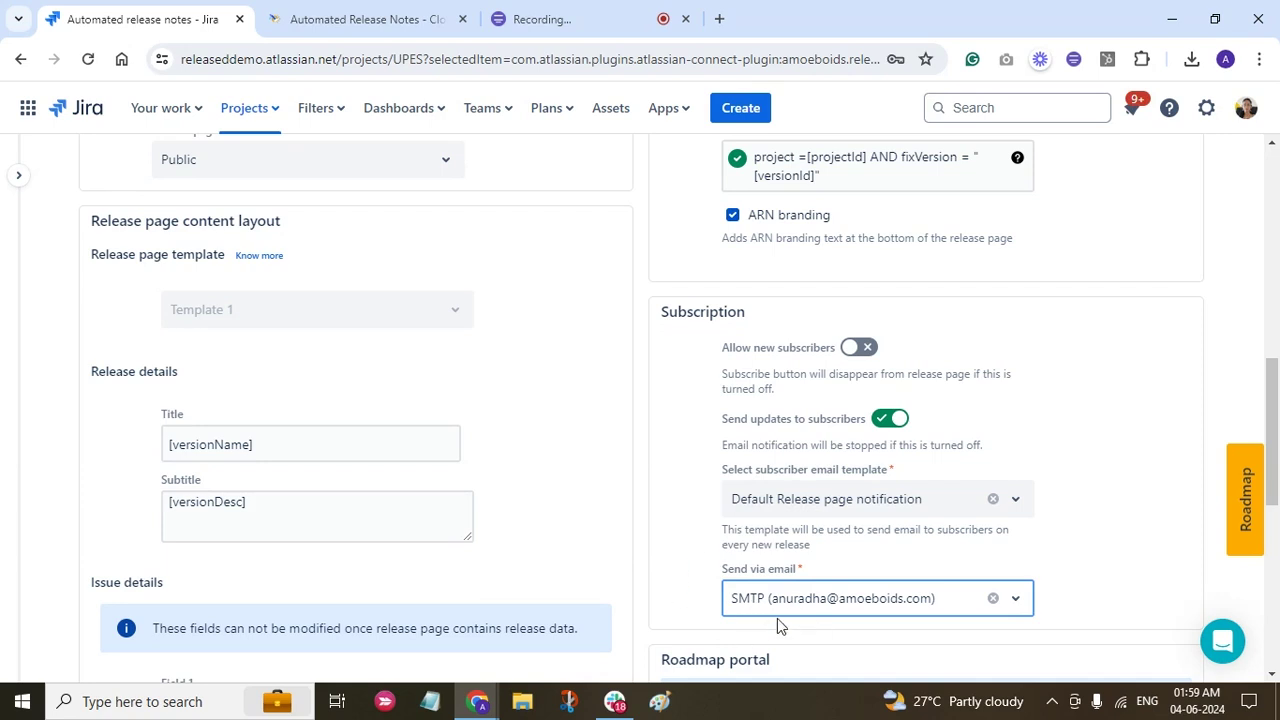
scroll(538, 391, up, 2)
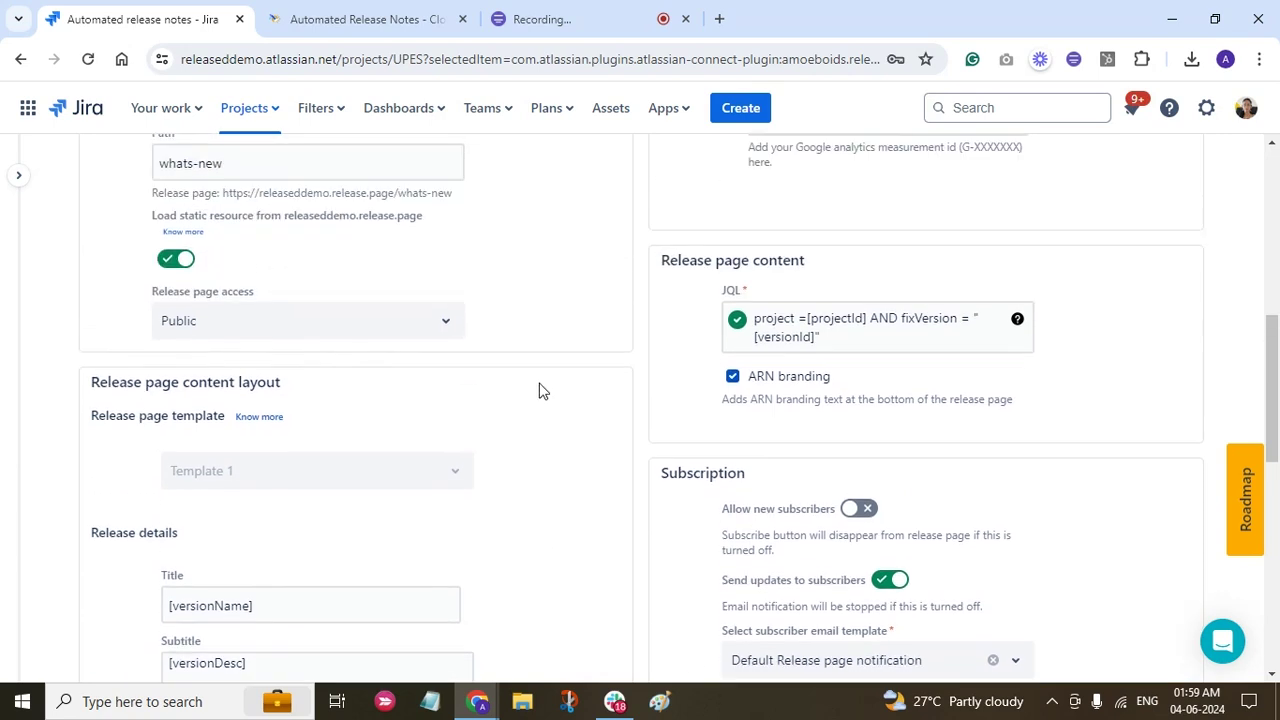
scroll(538, 391, up, 5)
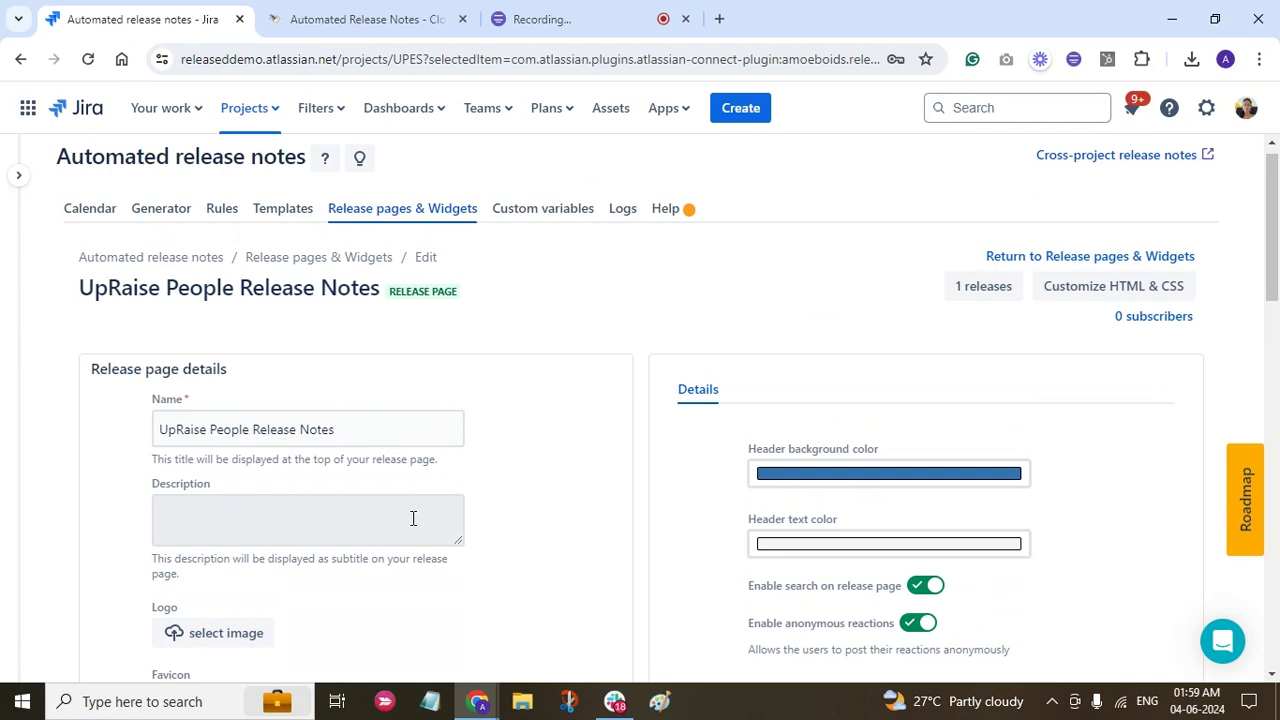
scroll(449, 525, down, 3)
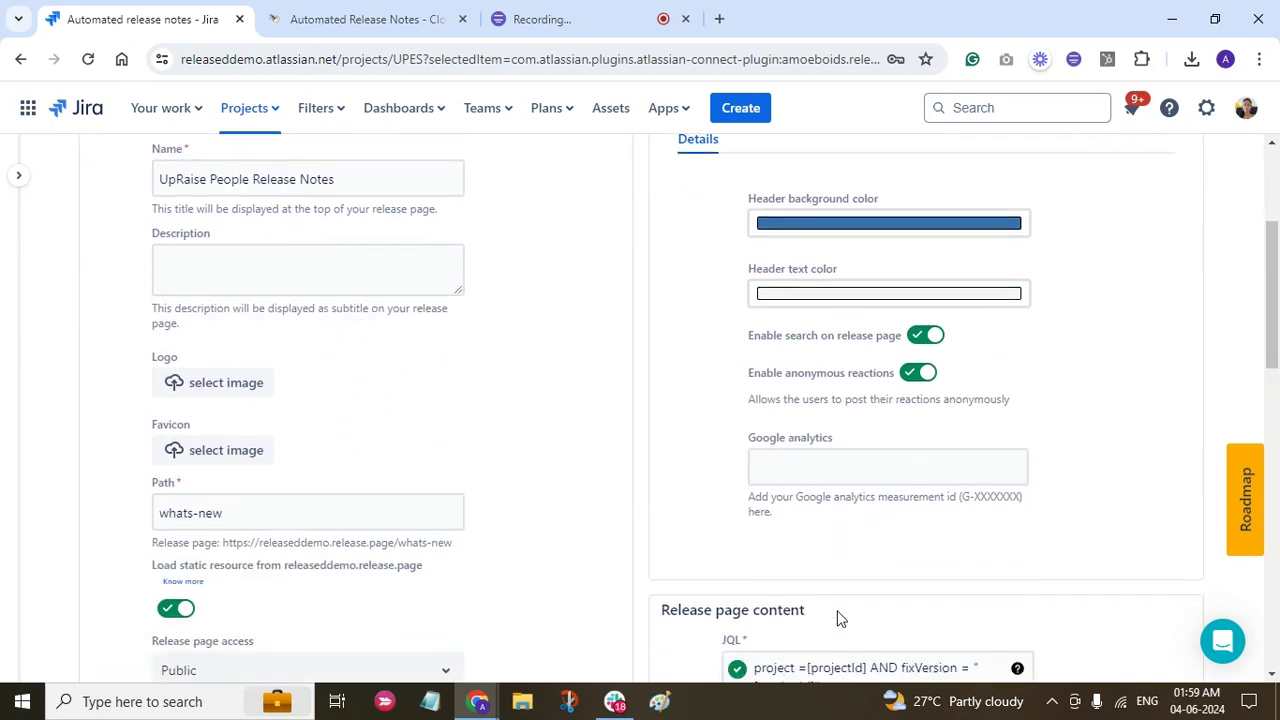
scroll(567, 490, up, 3)
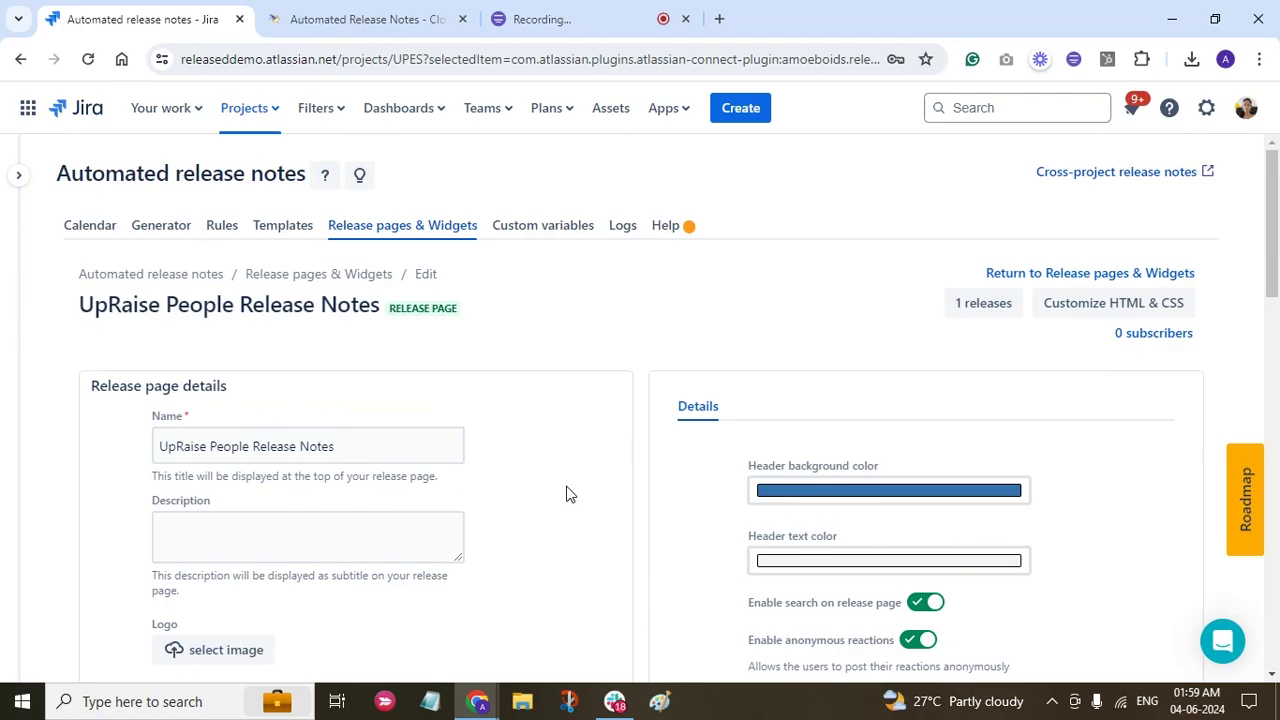